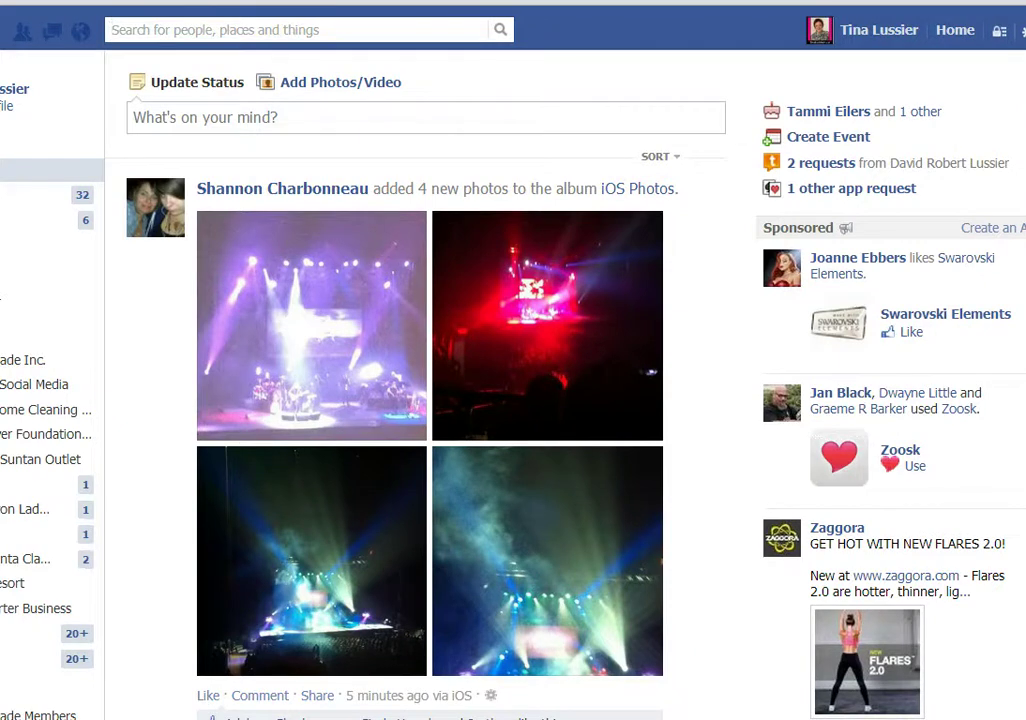
- Search for STATIC, open the Static HTML: iframe tabs app and start adding it to a Page
text(STATIC)
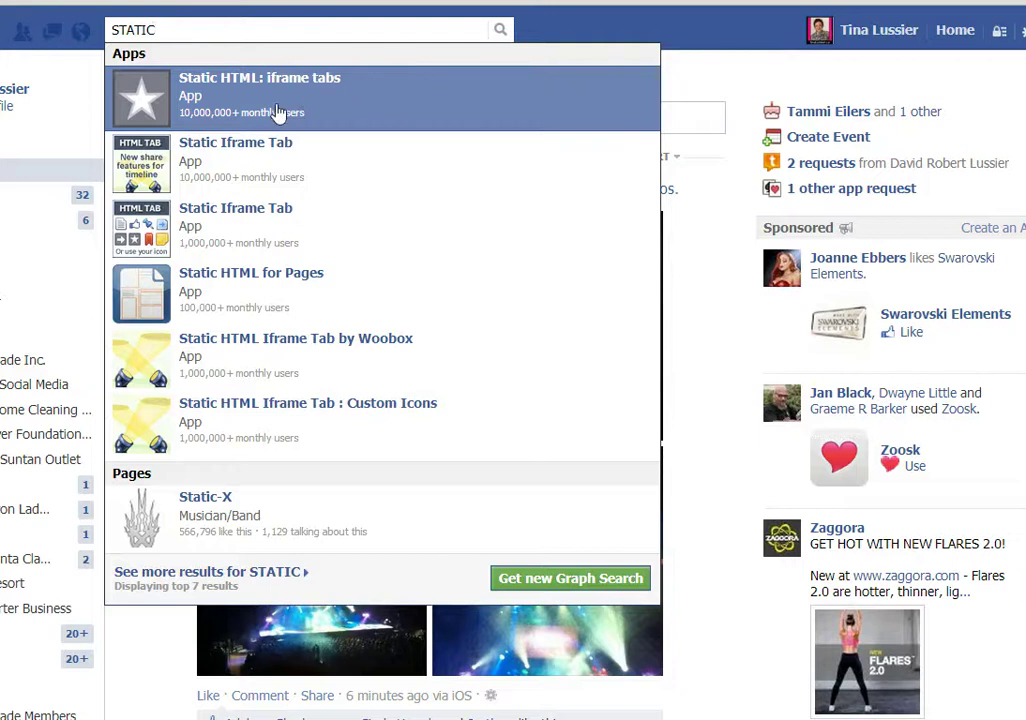
click(337, 105)
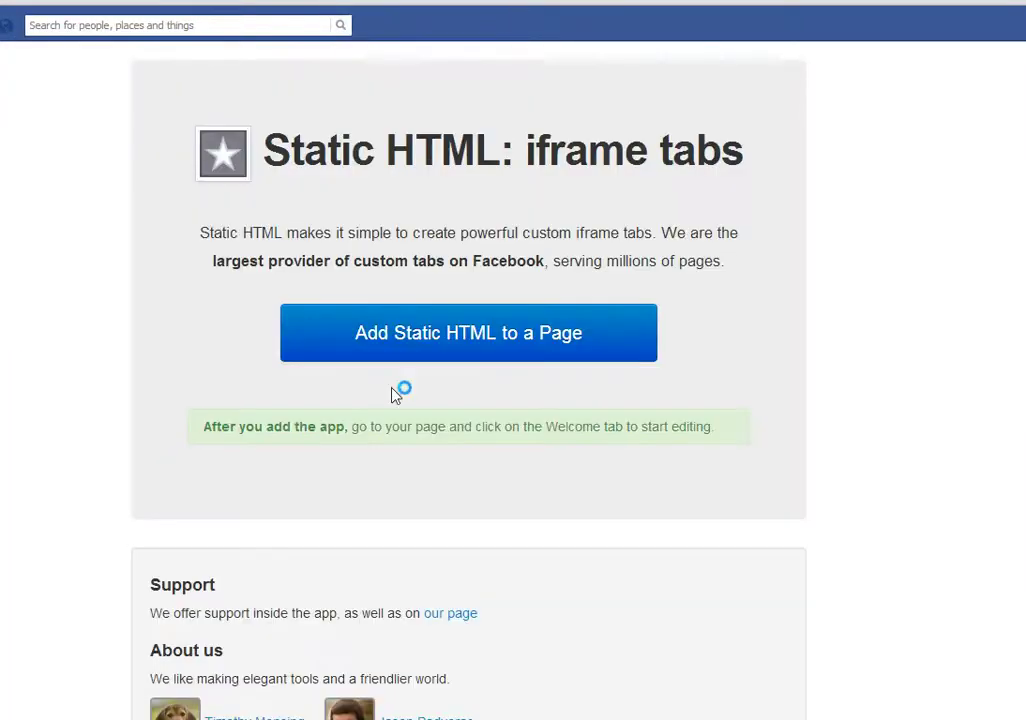
click(432, 335)
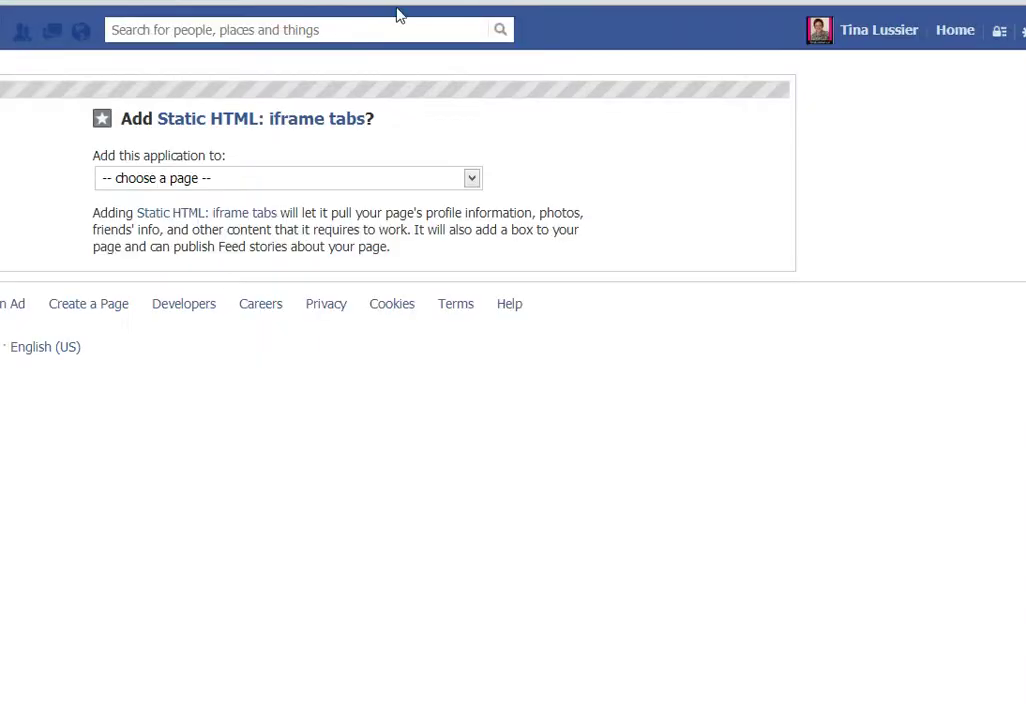
- Add the Static HTML: iframe tabs app to the Winnipeg Santa Claus Parade page
click(472, 180)
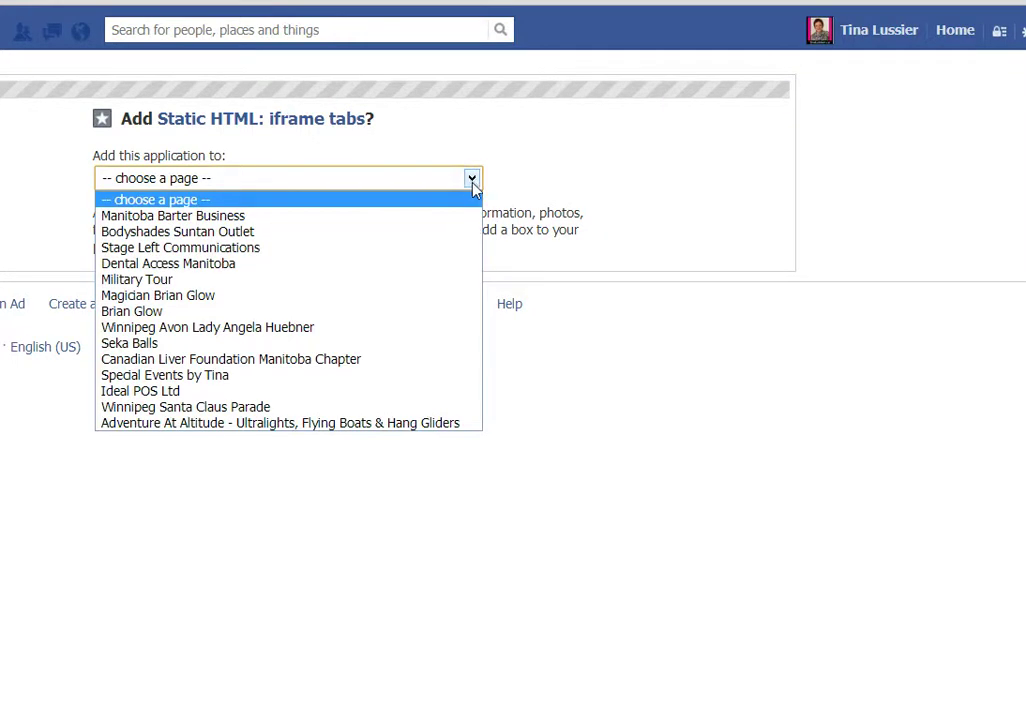
click(273, 408)
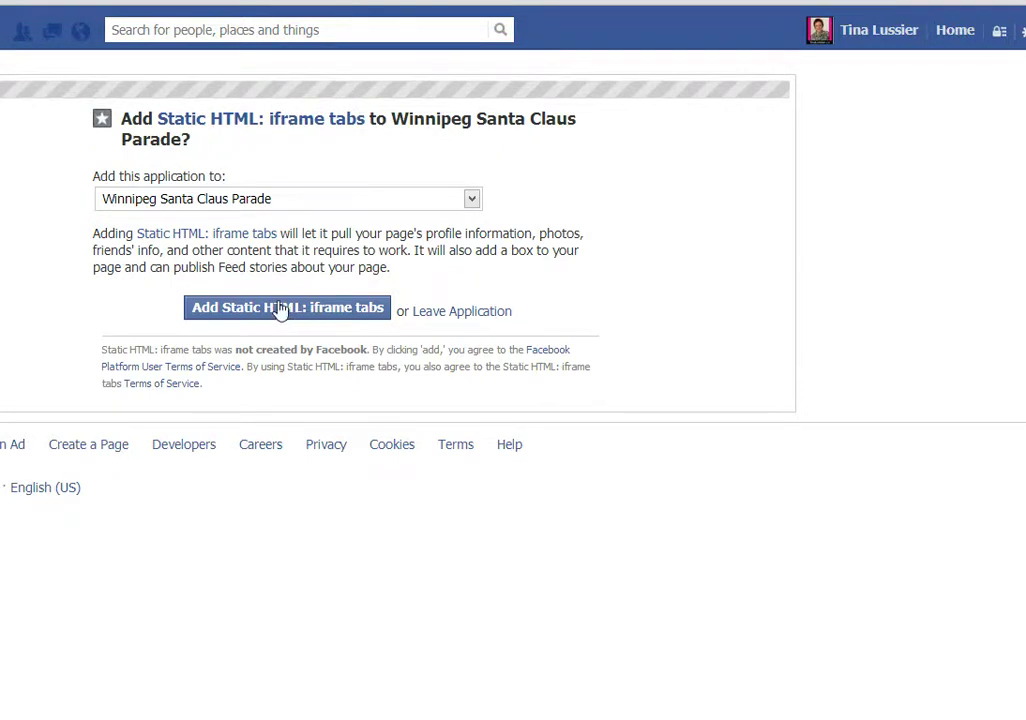
click(281, 311)
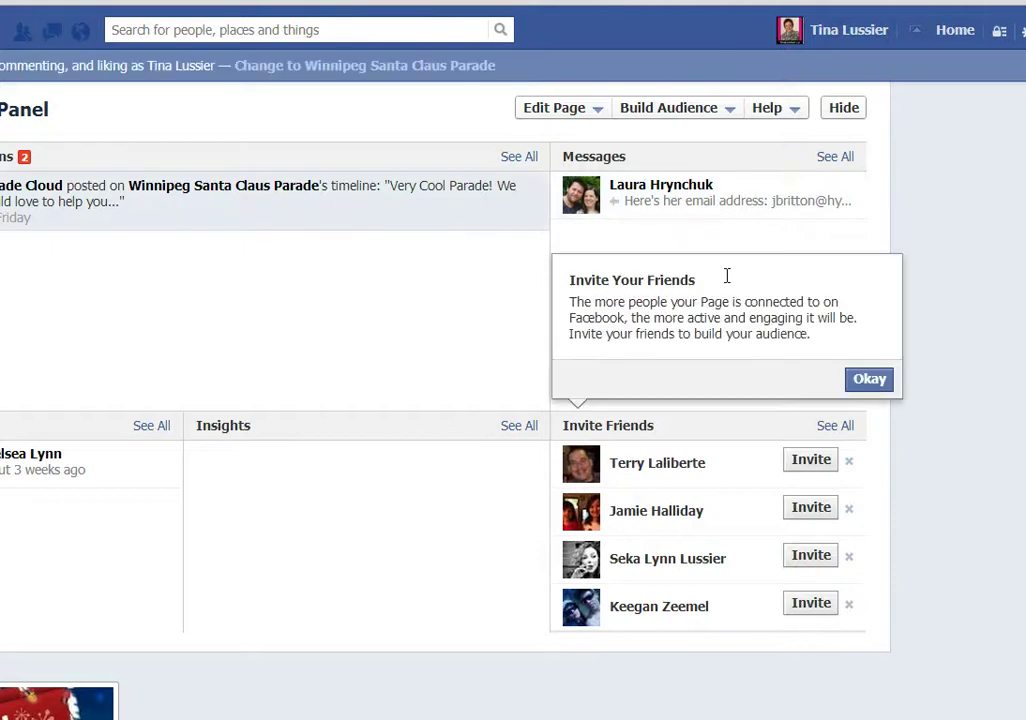
- Dismiss the invite friends tip and expand the page's second row of apps
click(875, 380)
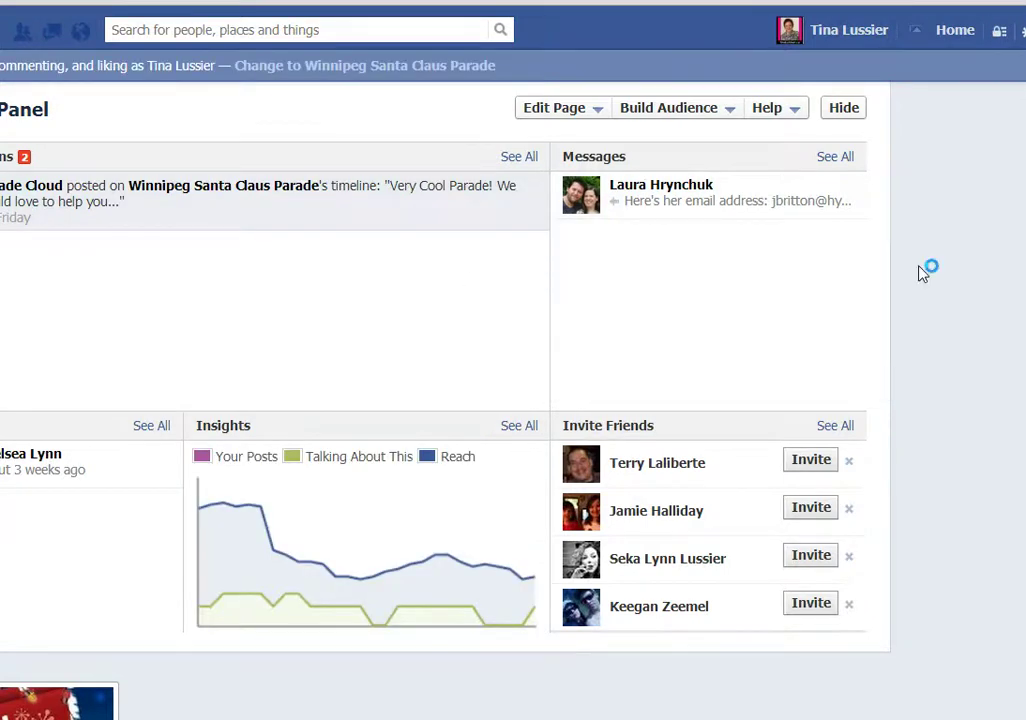
scroll(920, 310, down, 5)
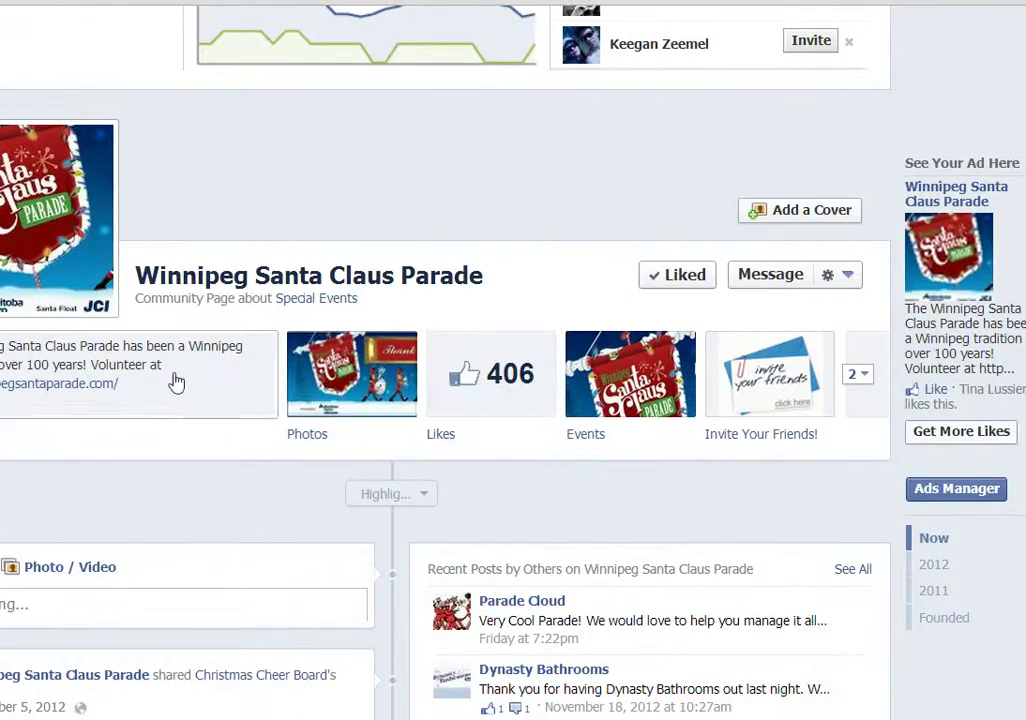
click(855, 380)
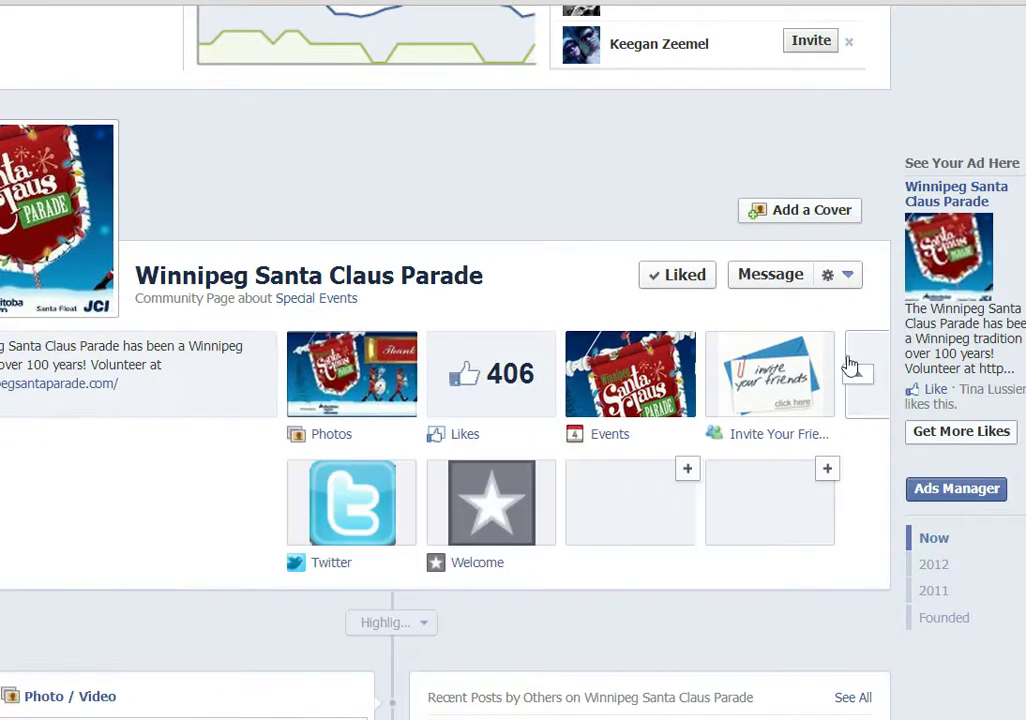
scroll(781, 412, down, 1)
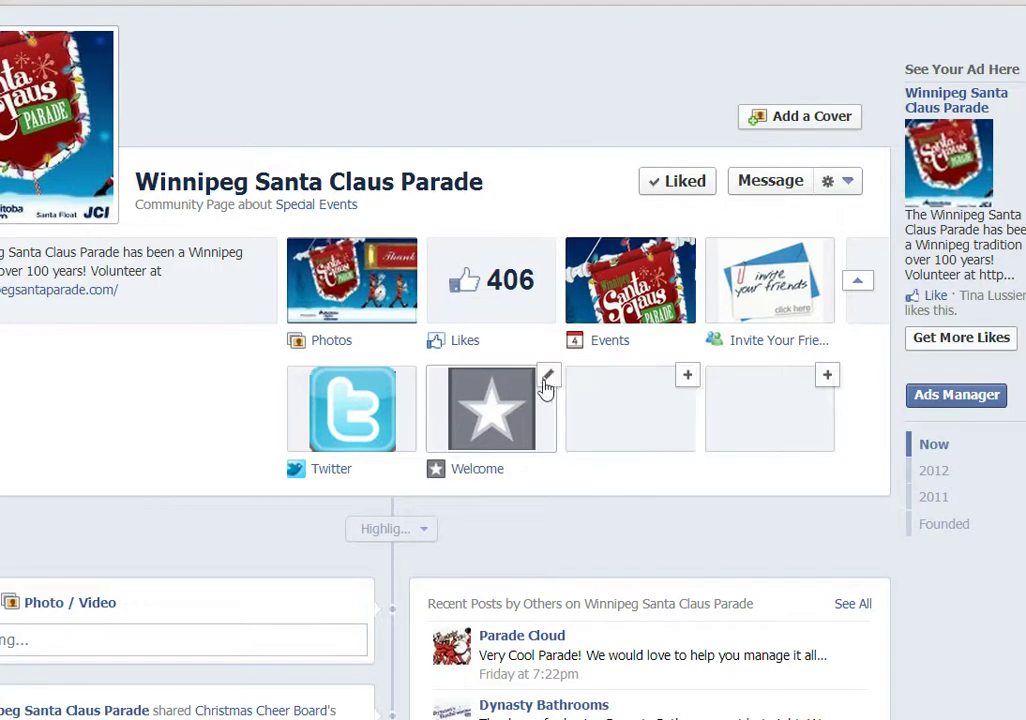
- Rename the Welcome tab to Contact in its Static HTML settings and save
click(549, 380)
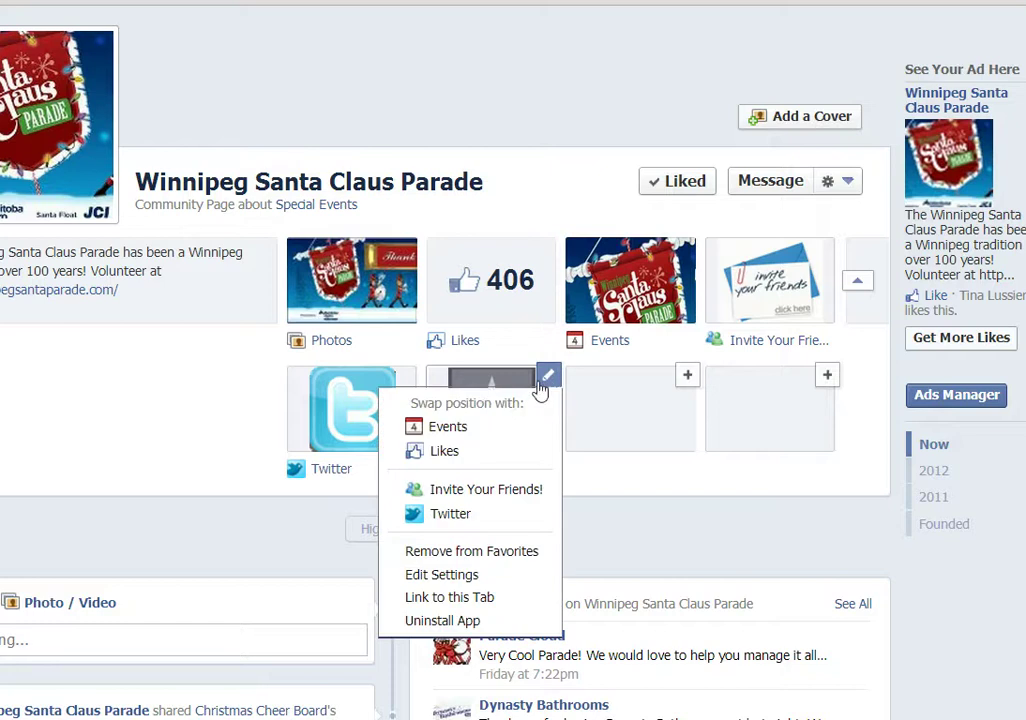
click(455, 577)
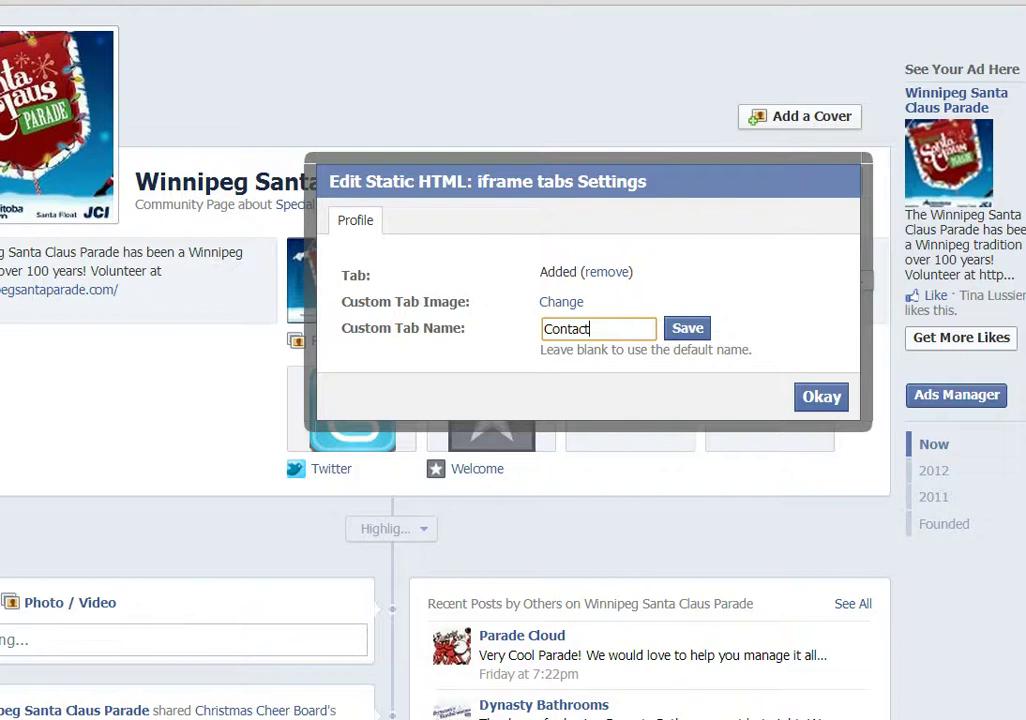
click(696, 334)
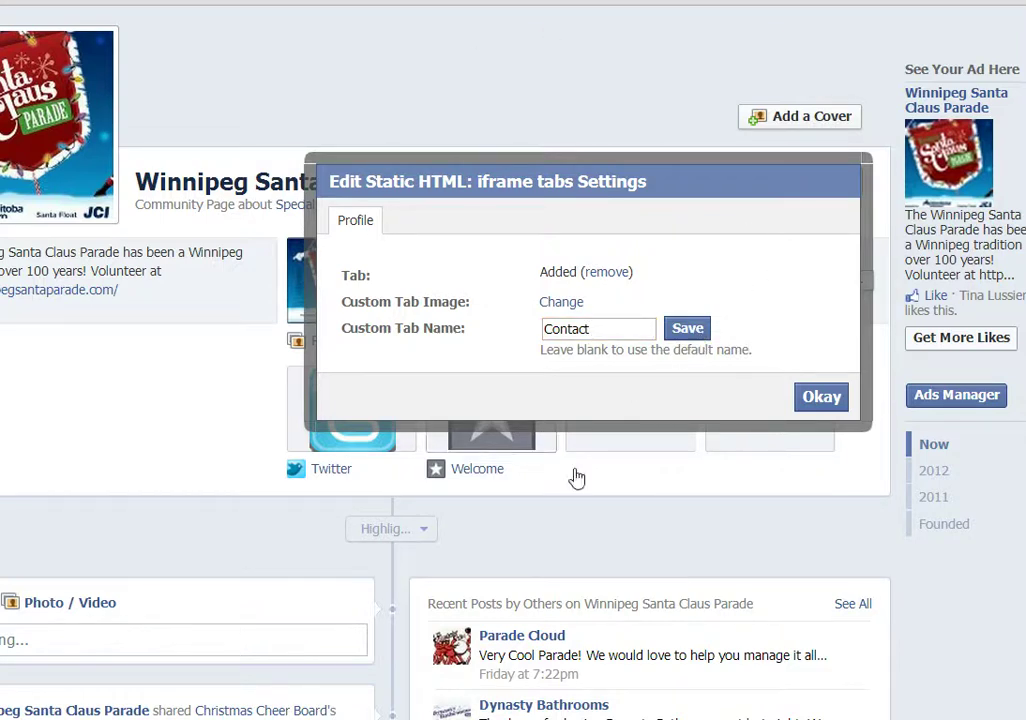
click(700, 330)
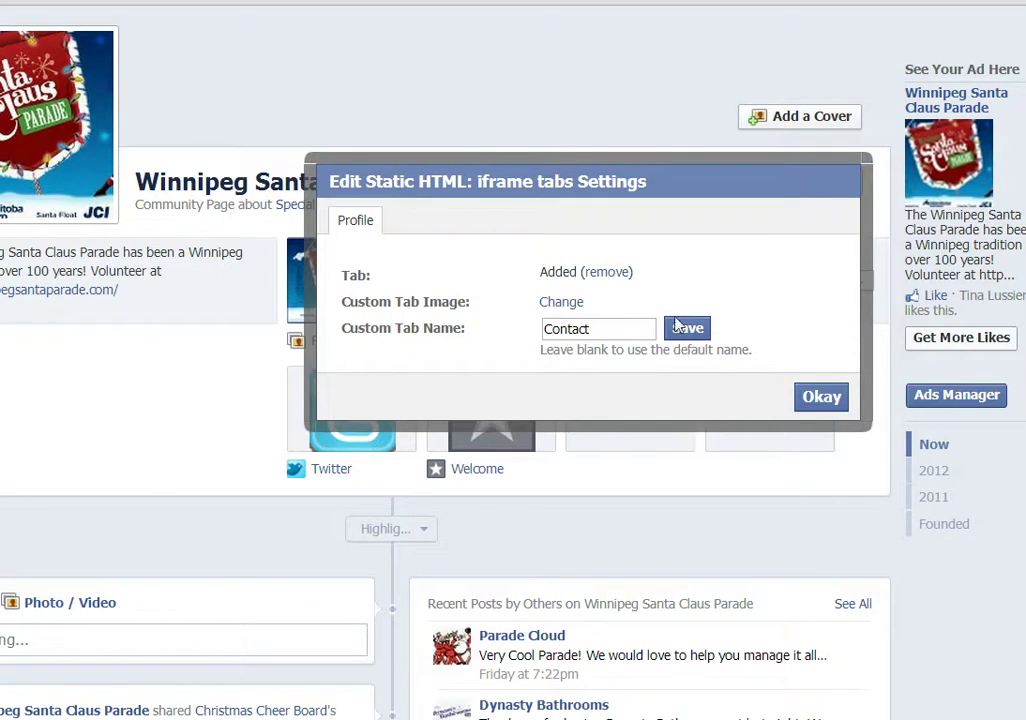
click(563, 302)
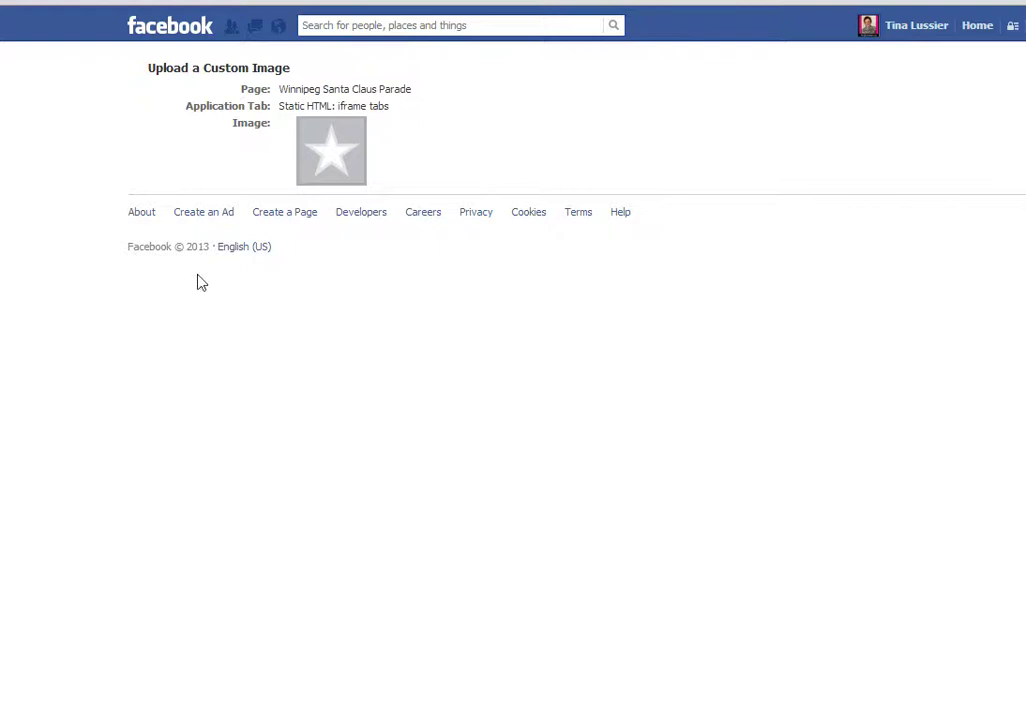
- Upload the contact image from the Take Time folder as the tab's green CONTACT image
mouse_move(352, 182)
click(370, 126)
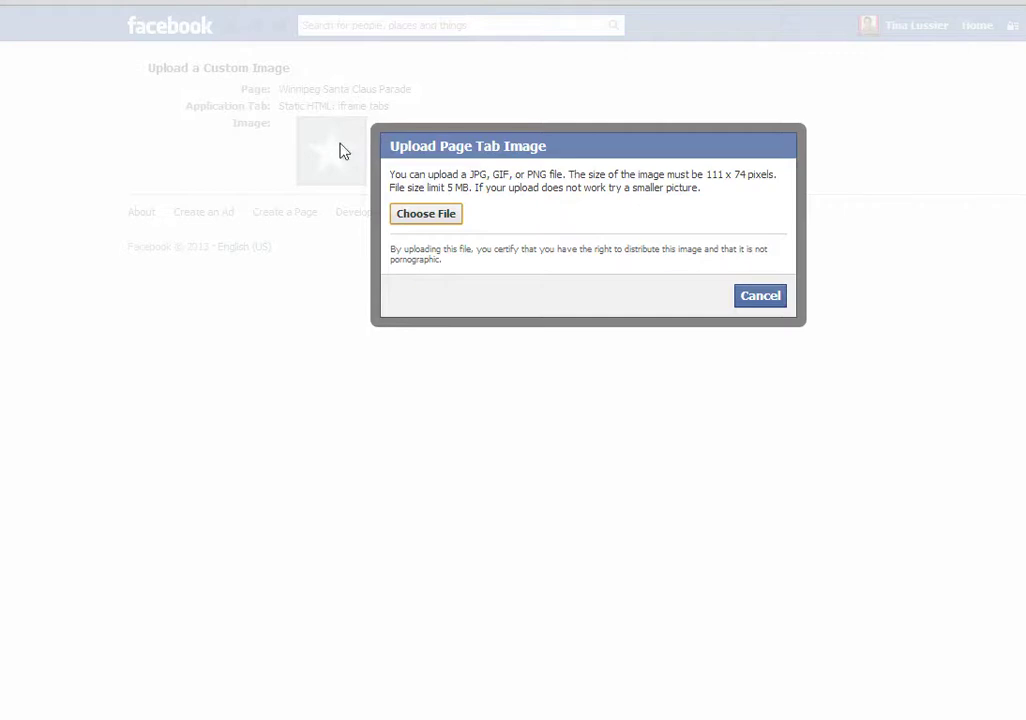
click(445, 218)
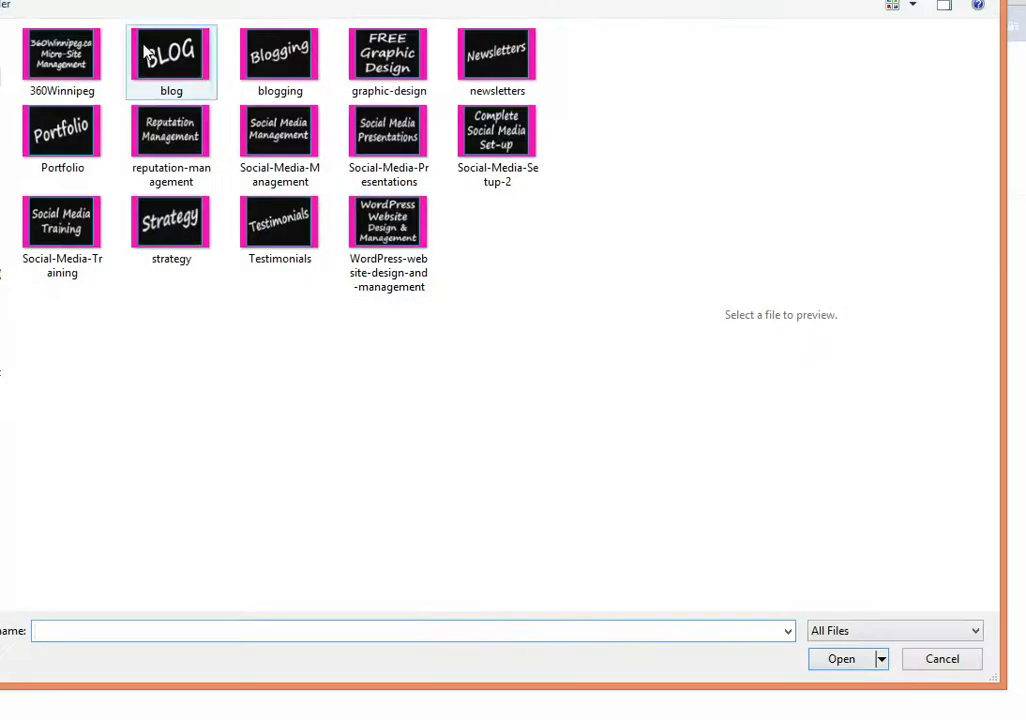
scroll(126, 371, down, 5)
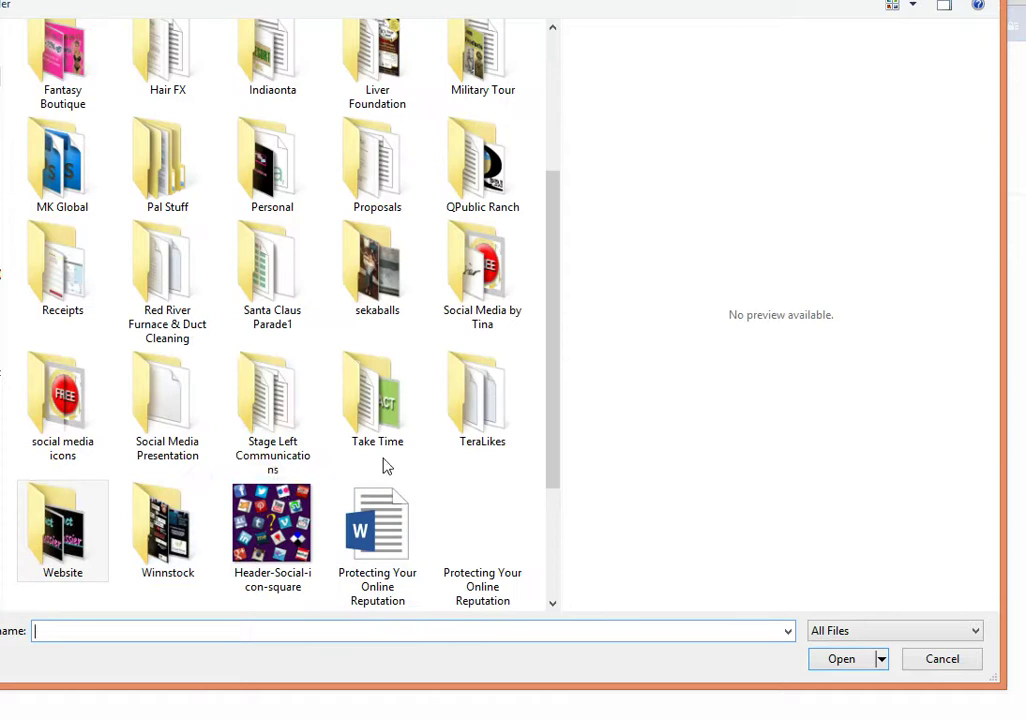
click(371, 410)
double_click(371, 410)
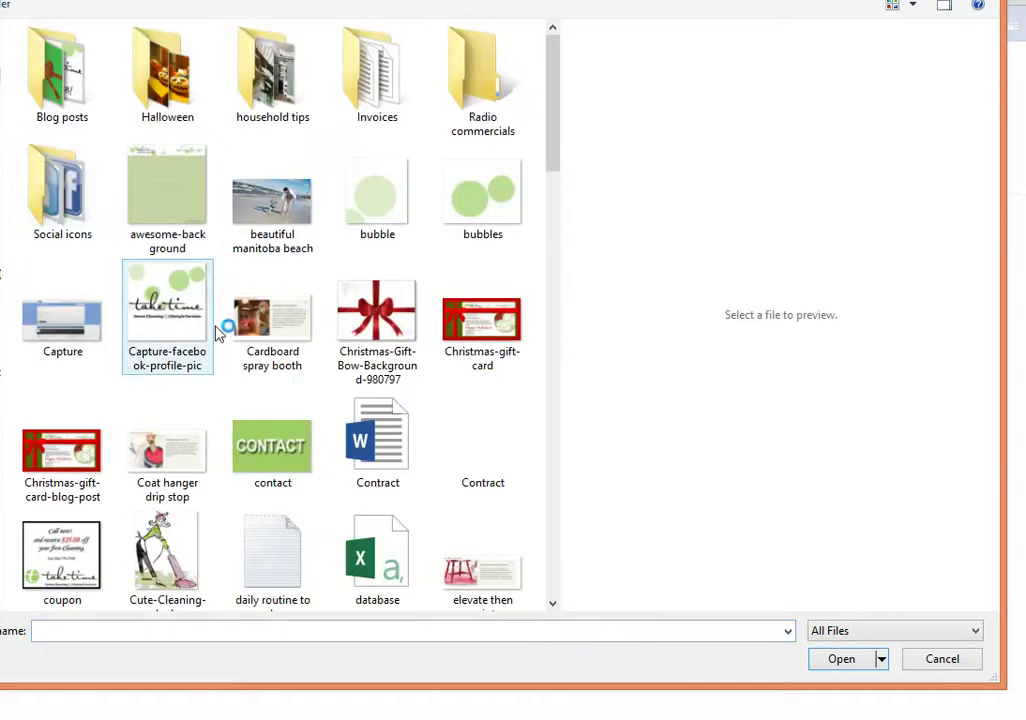
click(258, 452)
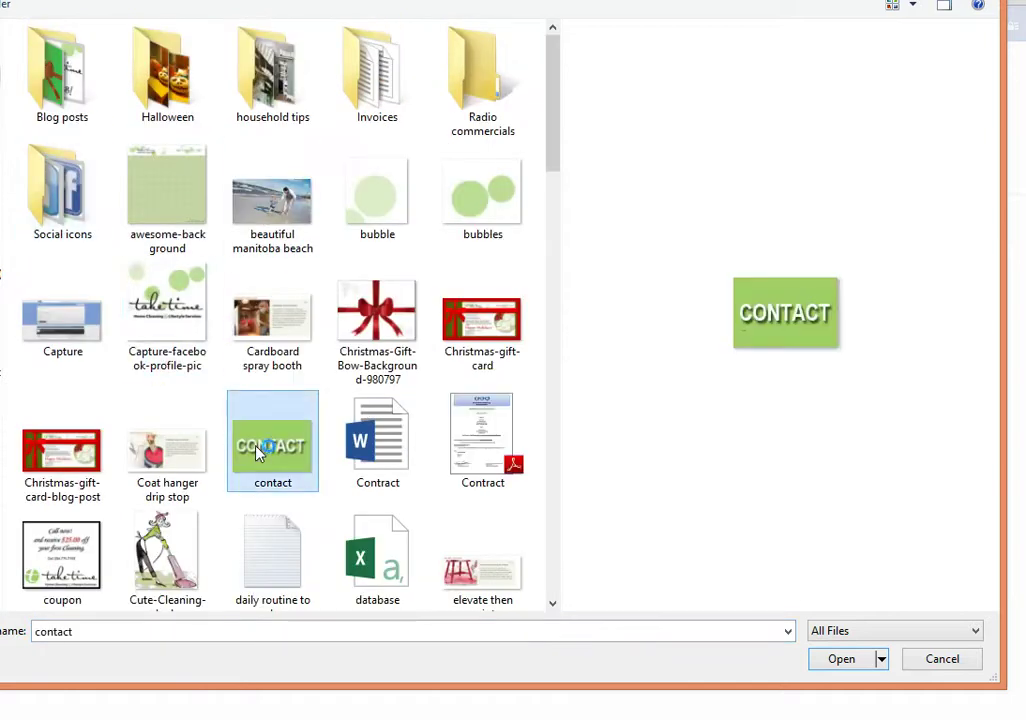
click(842, 659)
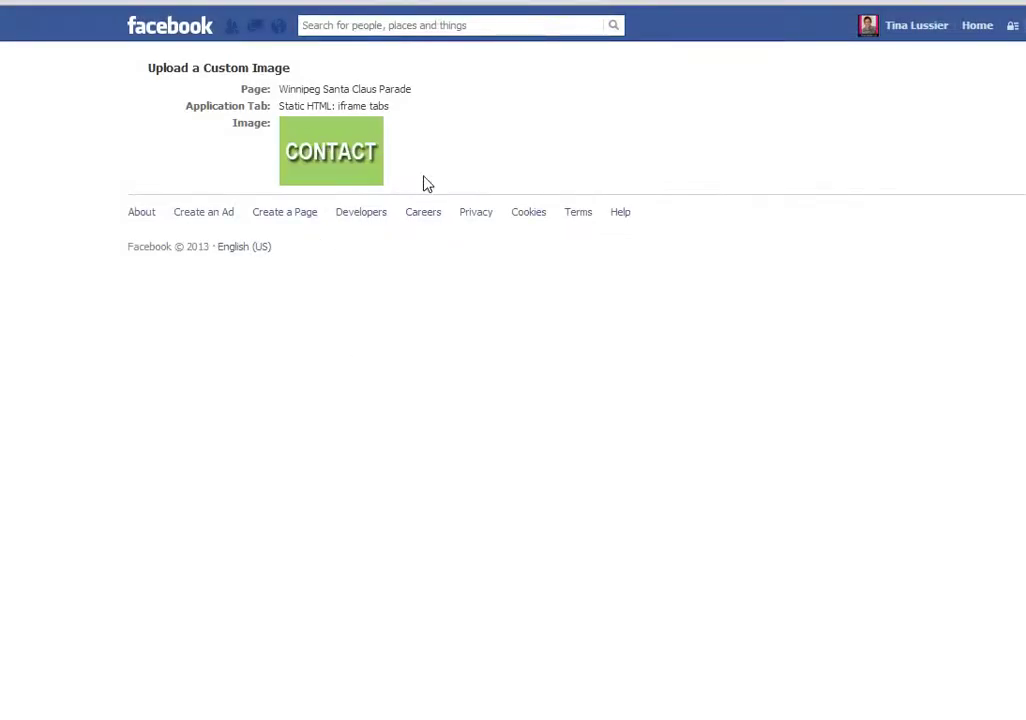
mouse_move(314, 125)
- Switch to using Facebook as Winnipeg Santa Claus Parade
click(1012, 25)
scroll(962, 103, down, 4)
click(960, 155)
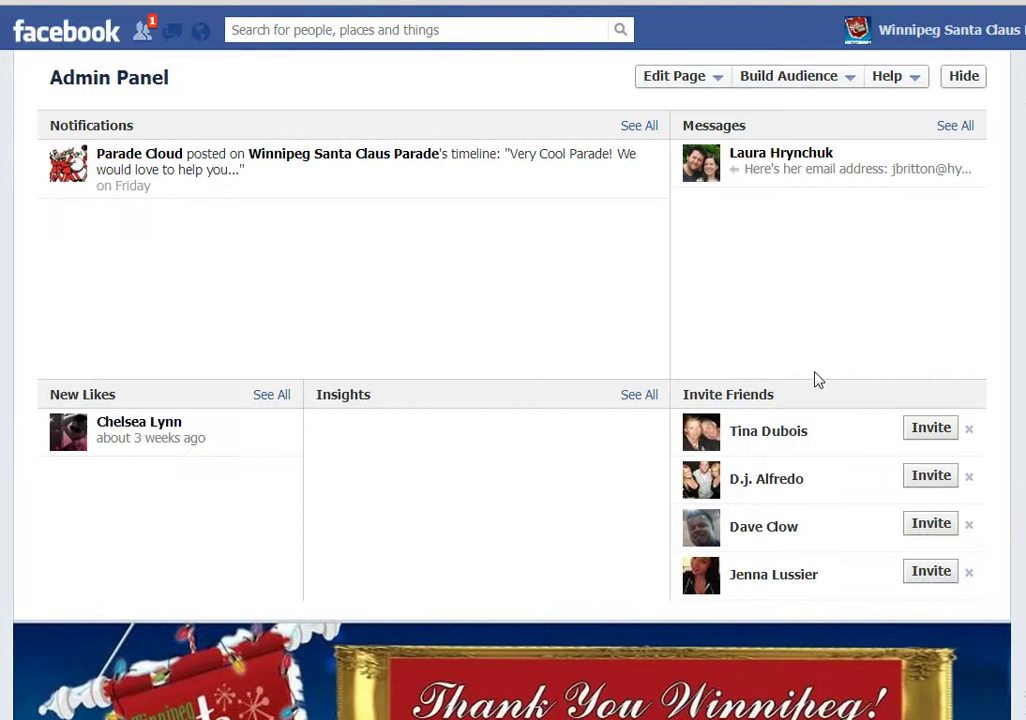
- Expand the page's apps row to show the green Contact tab, then open a new browser tab
scroll(836, 240, down, 5)
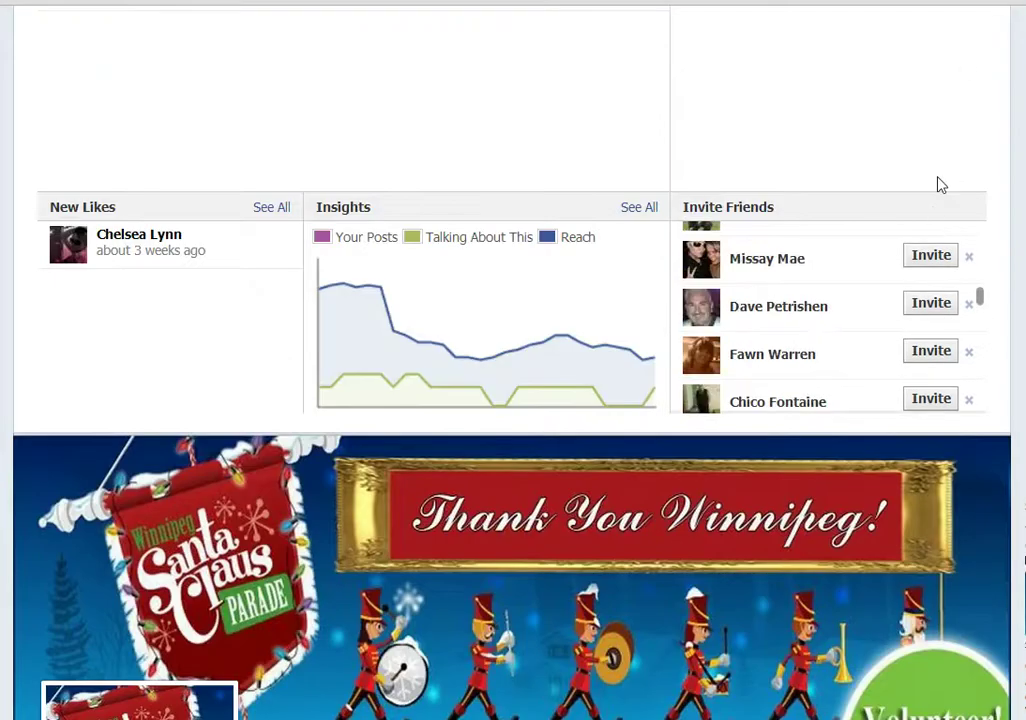
scroll(935, 218, down, 8)
scroll(494, 306, up, 1)
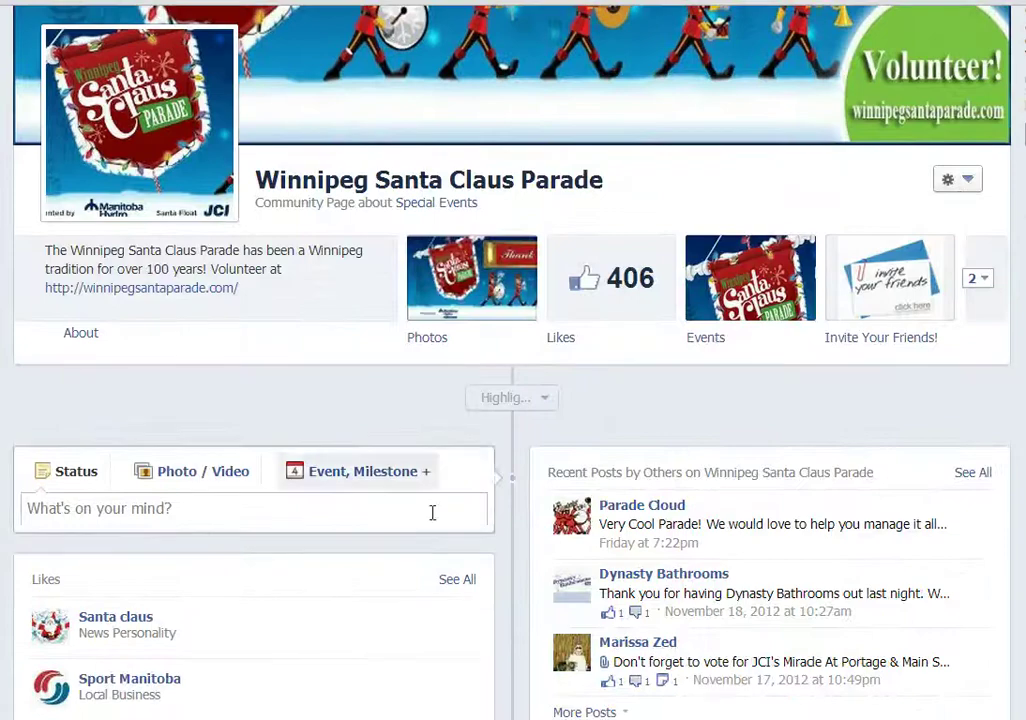
click(978, 279)
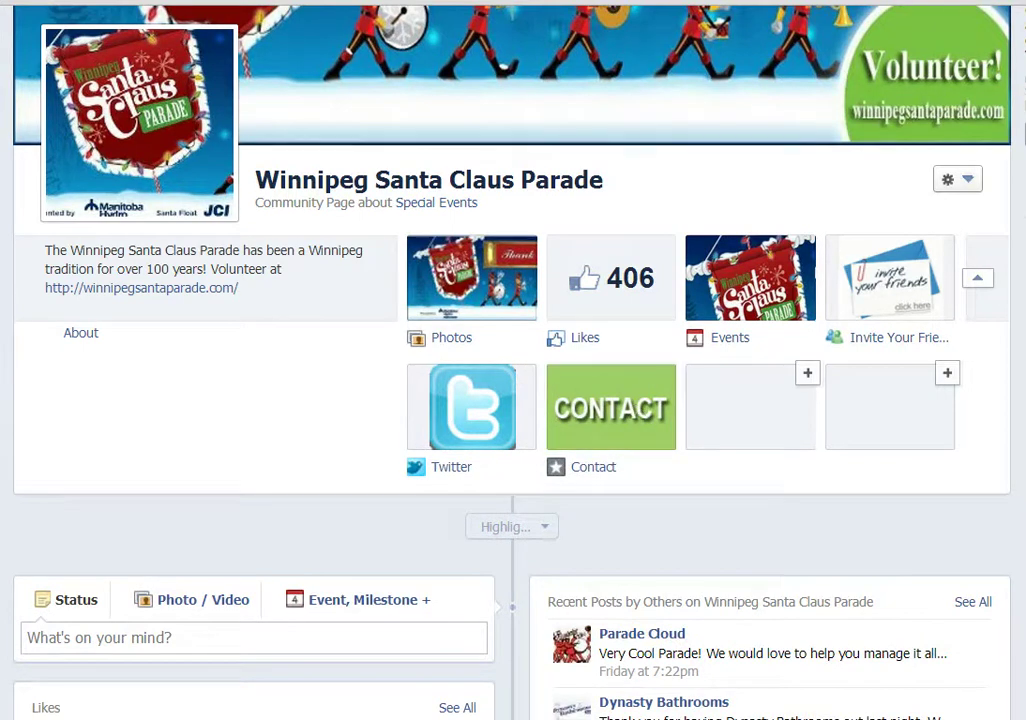
key(ctrl+t)
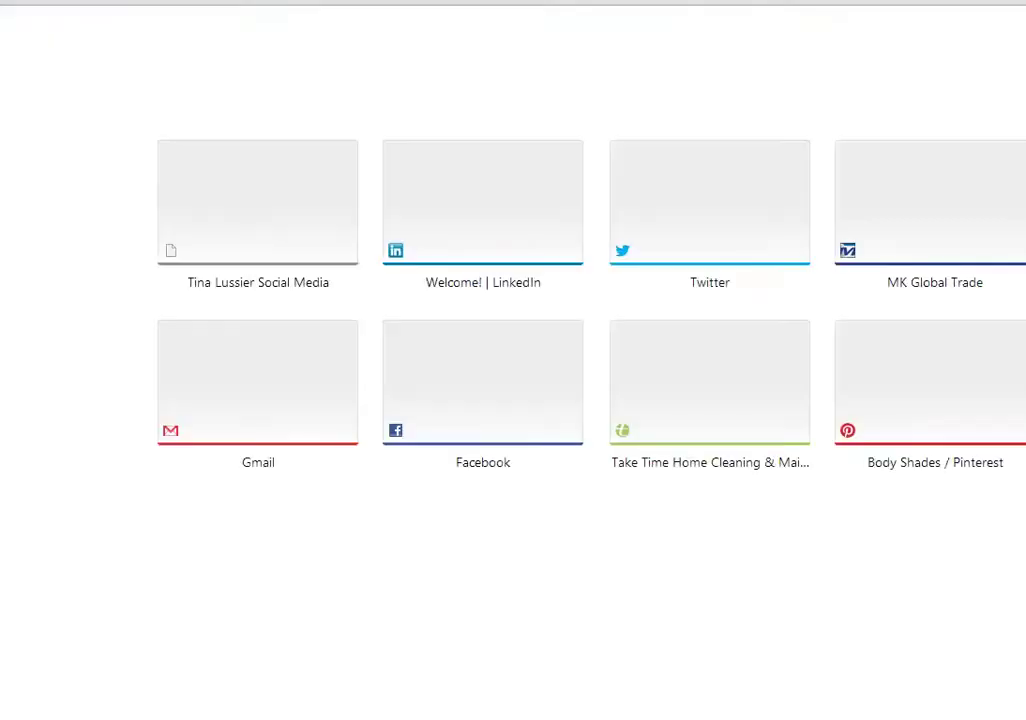
- Search 'winnipeg santa' in the address bar and load the Winnipeg Santa Claus Parade website
text(winnipeg)
key(Return)
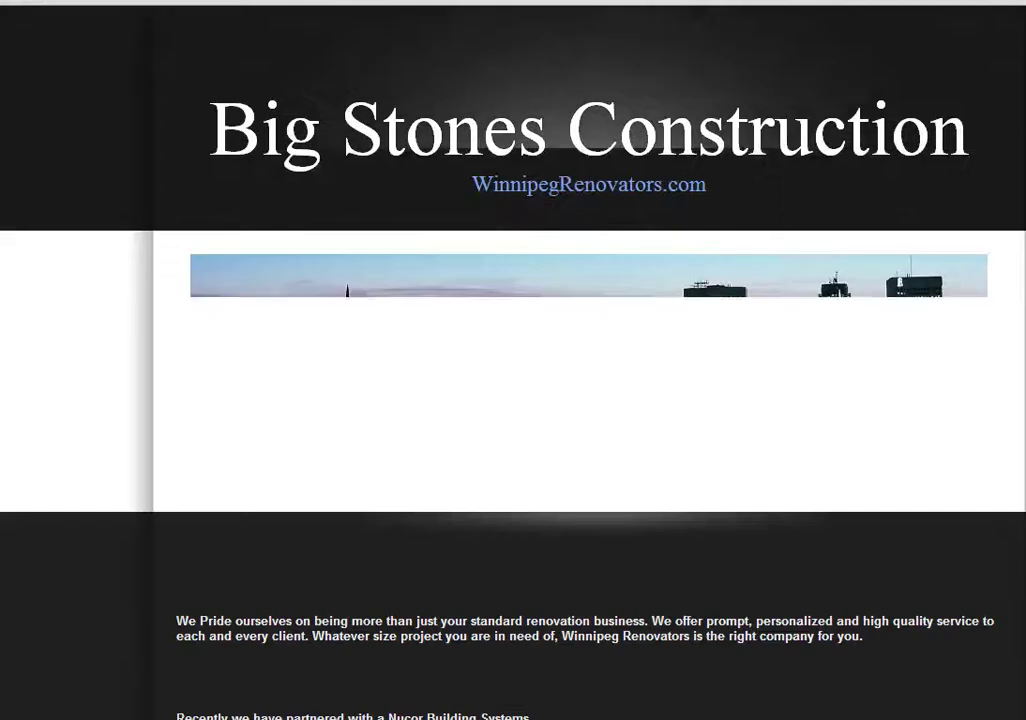
key(ctrl+l)
text(w)
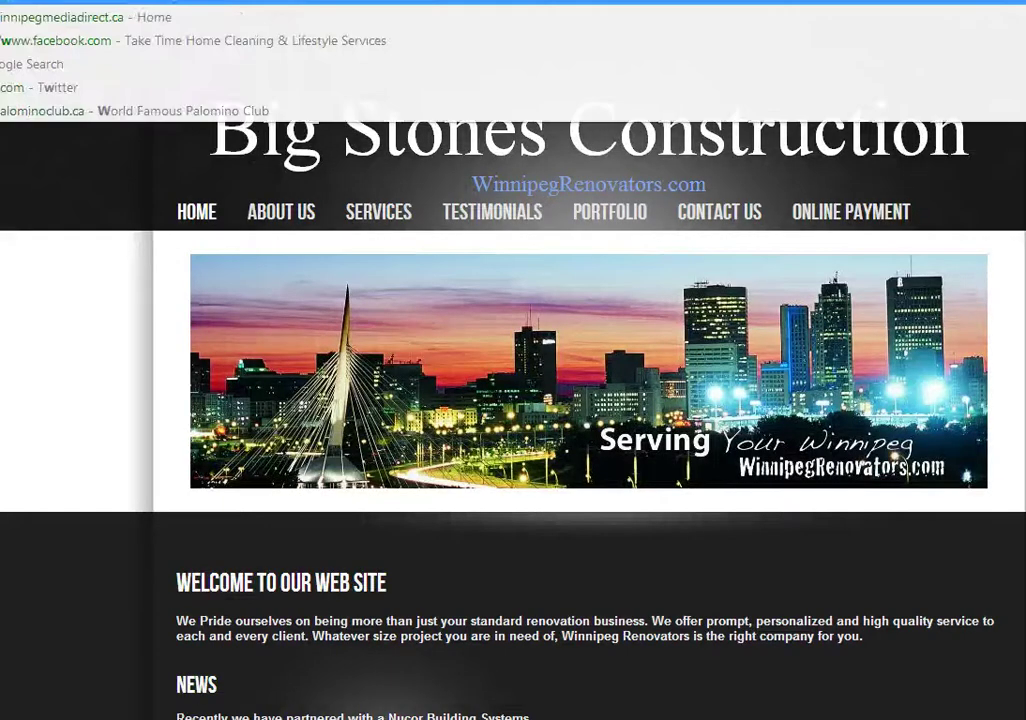
text(innipeg san)
key(BackSpace)
key(BackSpace)
text(t)
key(BackSpace)
text(ant)
key(Return)
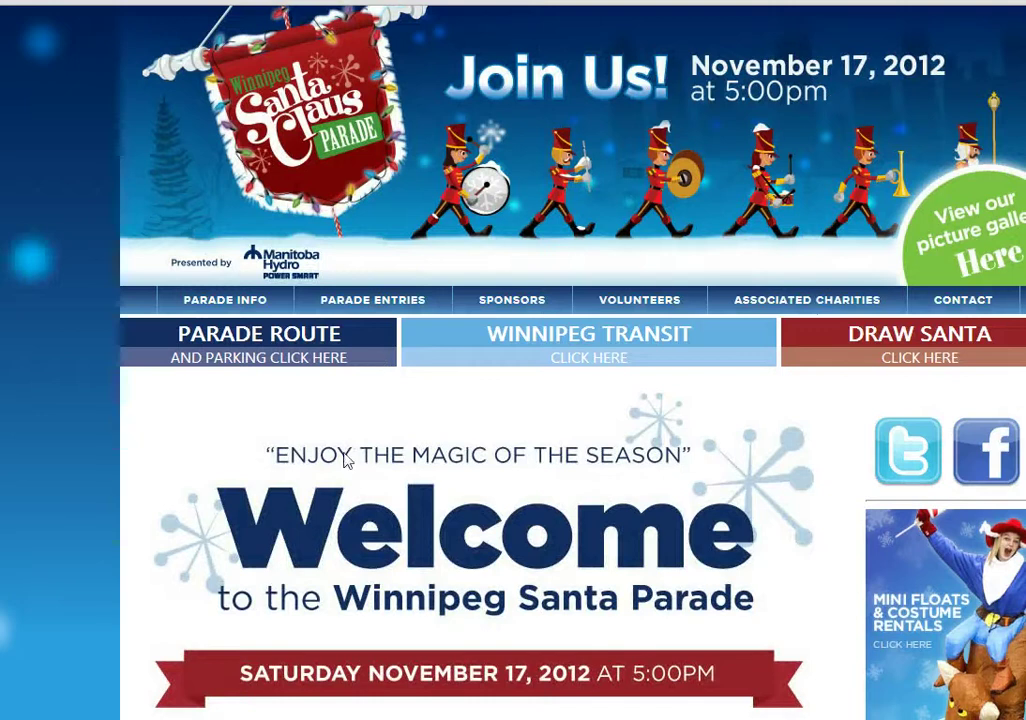
- Open the parade site's CONTACT page and copy its web address
scroll(729, 120, down, 1)
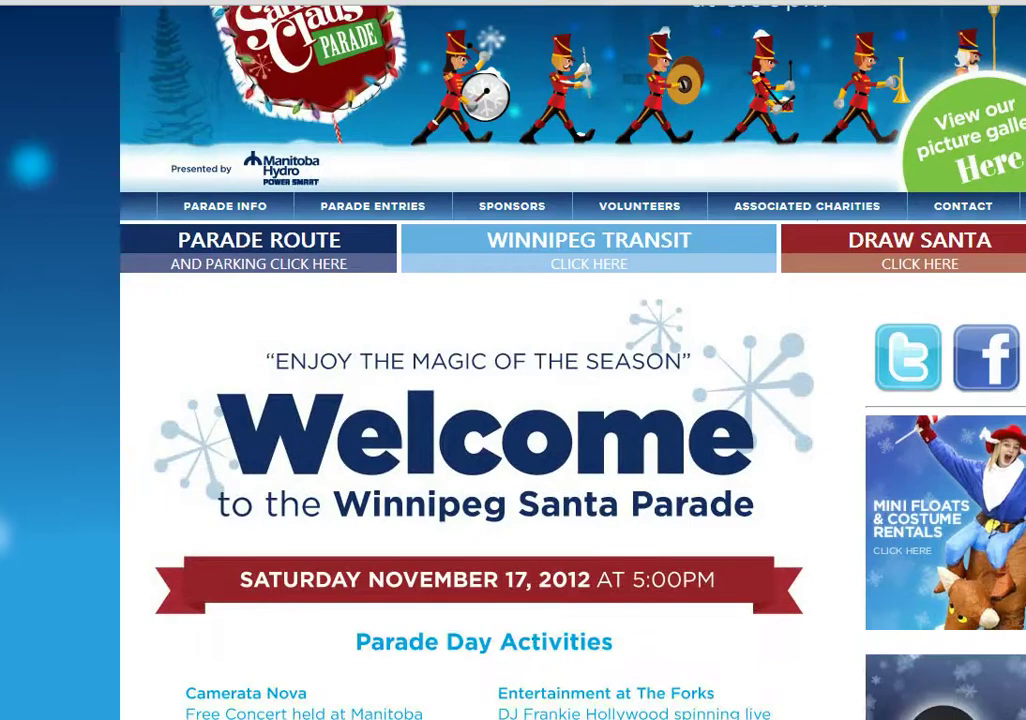
click(963, 208)
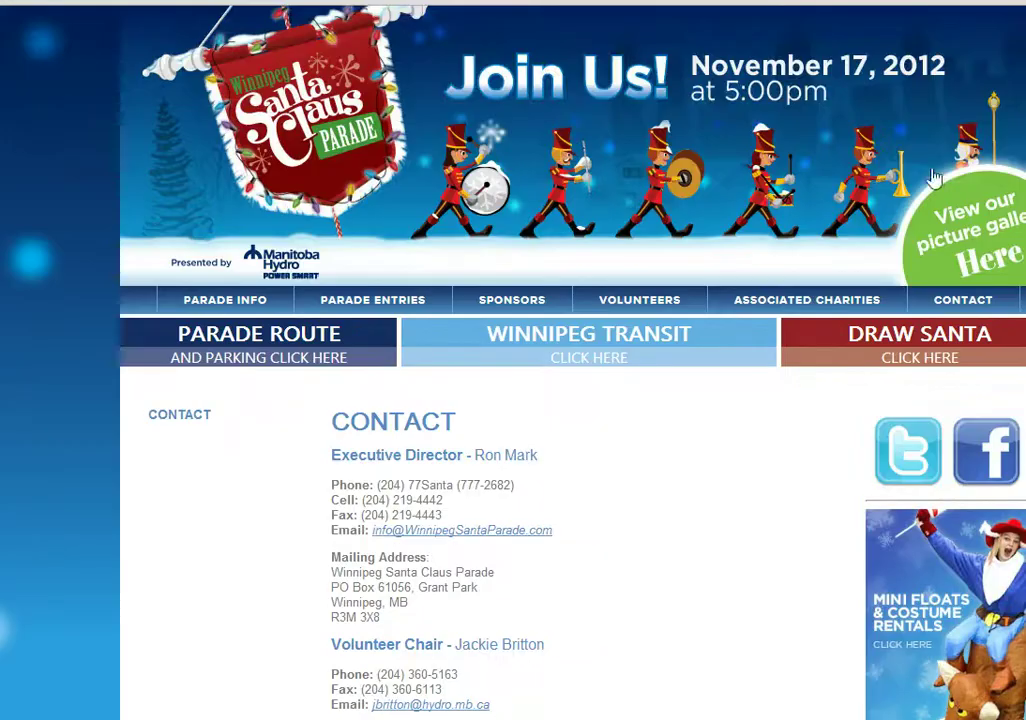
scroll(700, 330, down, 2)
scroll(680, 420, down, 4)
scroll(785, 565, up, 5)
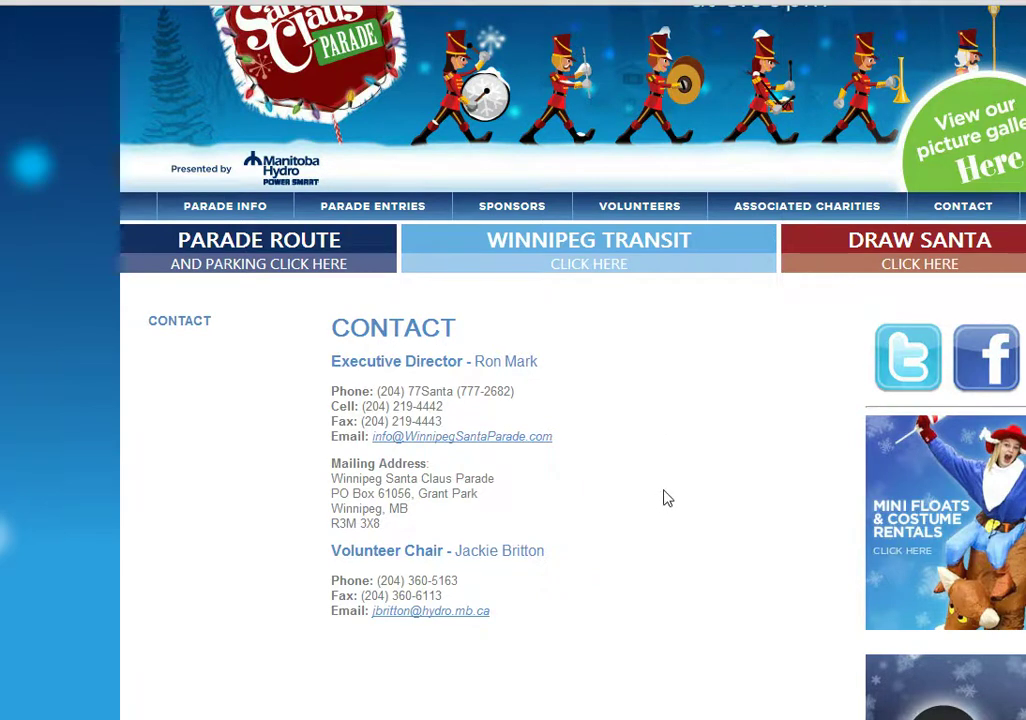
scroll(740, 485, up, 2)
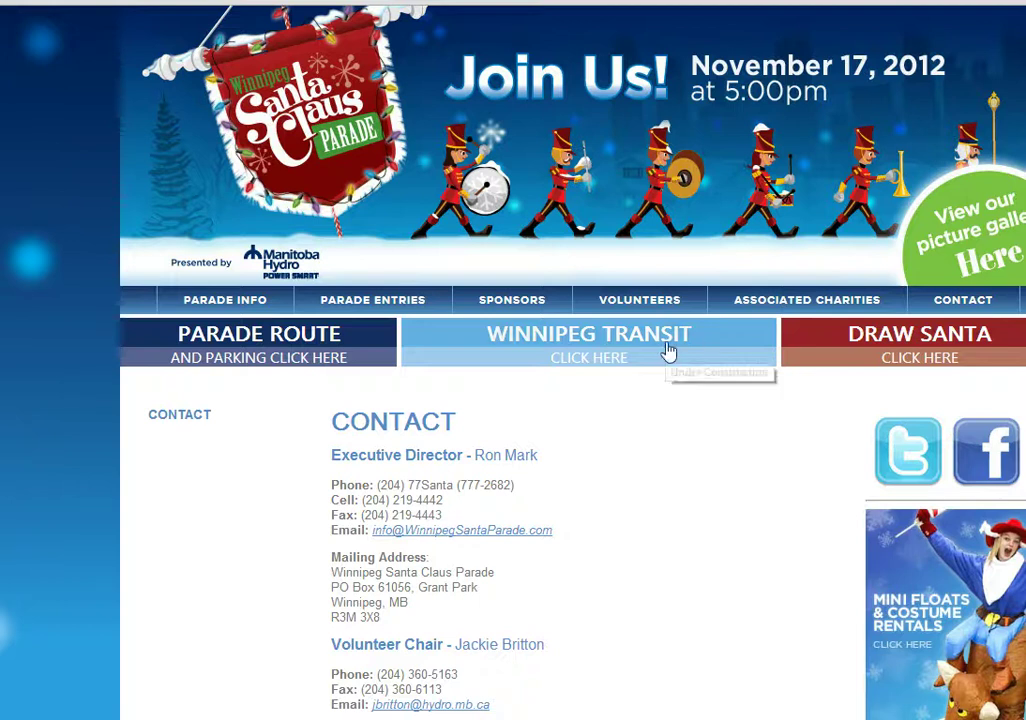
scroll(783, 394, down, 3)
scroll(790, 465, up, 3)
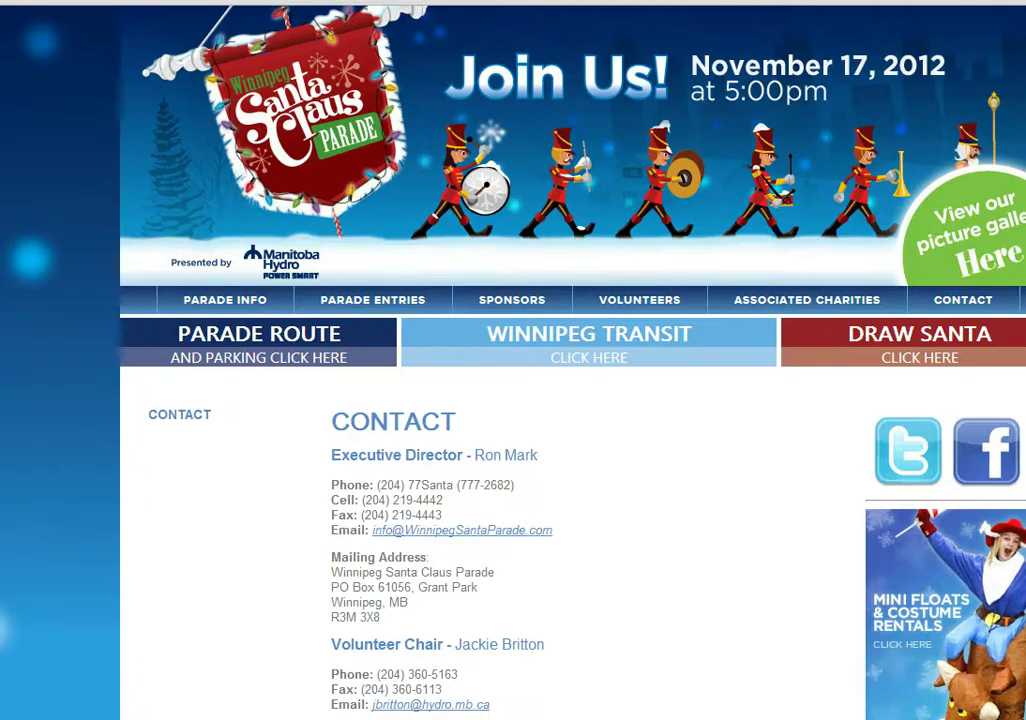
right_click(233, 2)
click(277, 30)
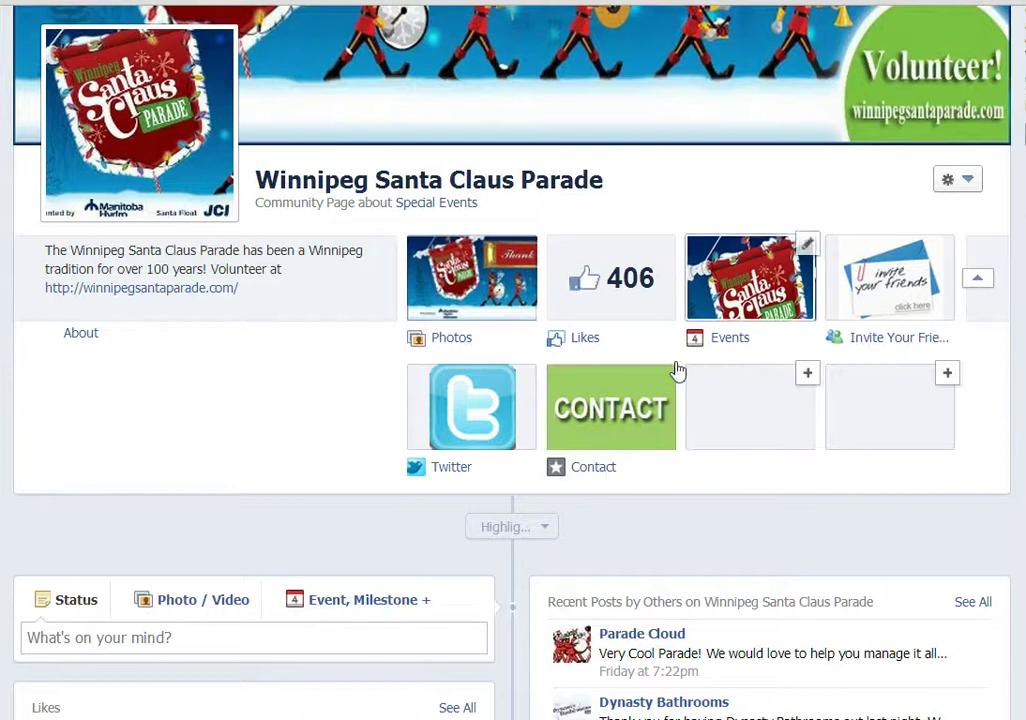
- Open the Contact tile's App buffet and scroll down to the Website app
click(604, 405)
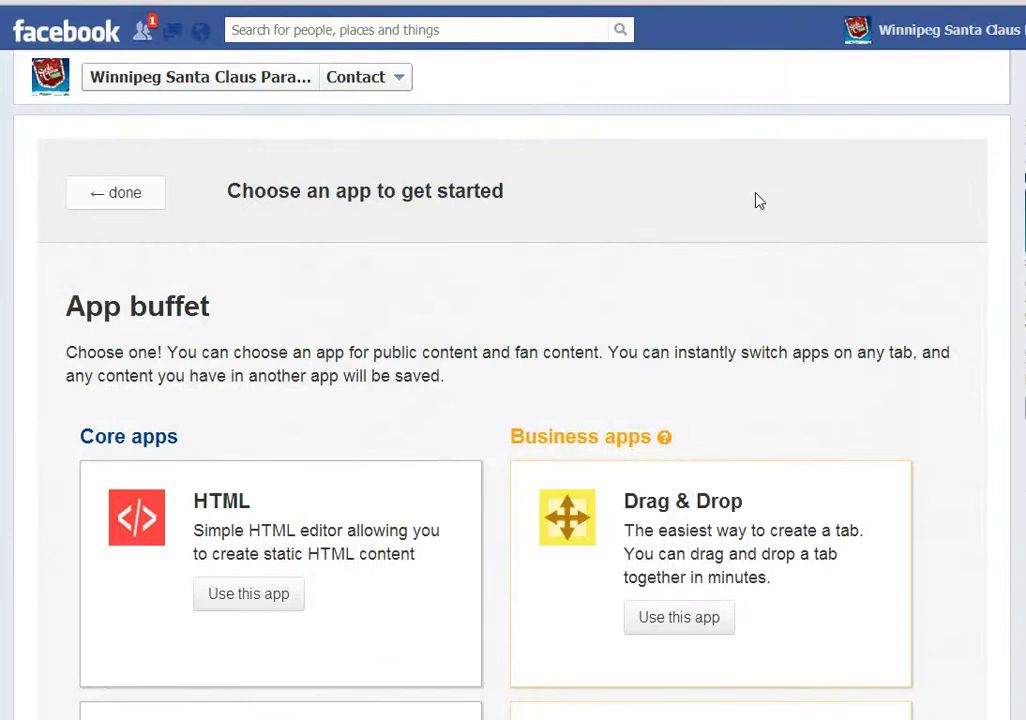
scroll(749, 275, down, 1)
scroll(664, 222, down, 2)
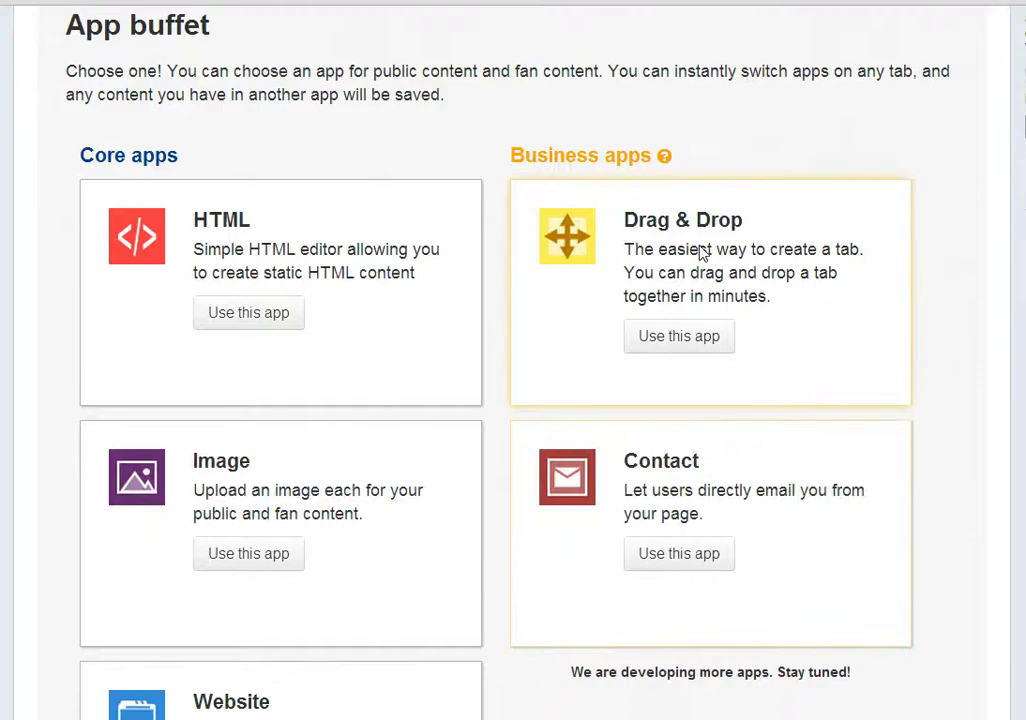
scroll(715, 256, down, 2)
scroll(731, 266, down, 1)
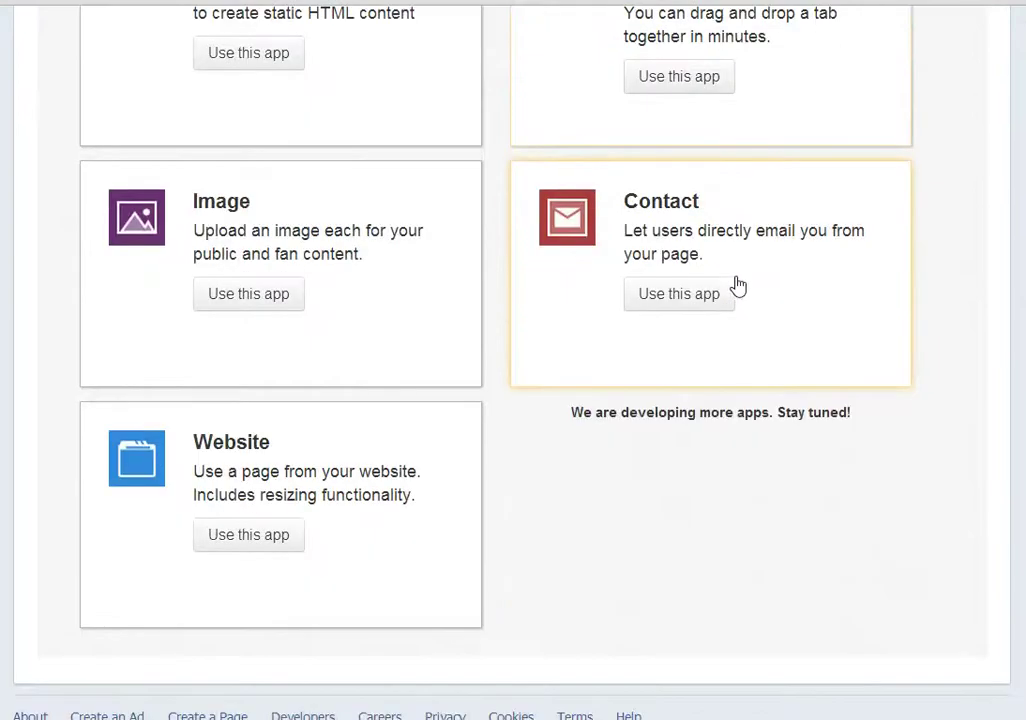
- Choose the Website app for the Contact tab and paste the contact page URL
click(249, 535)
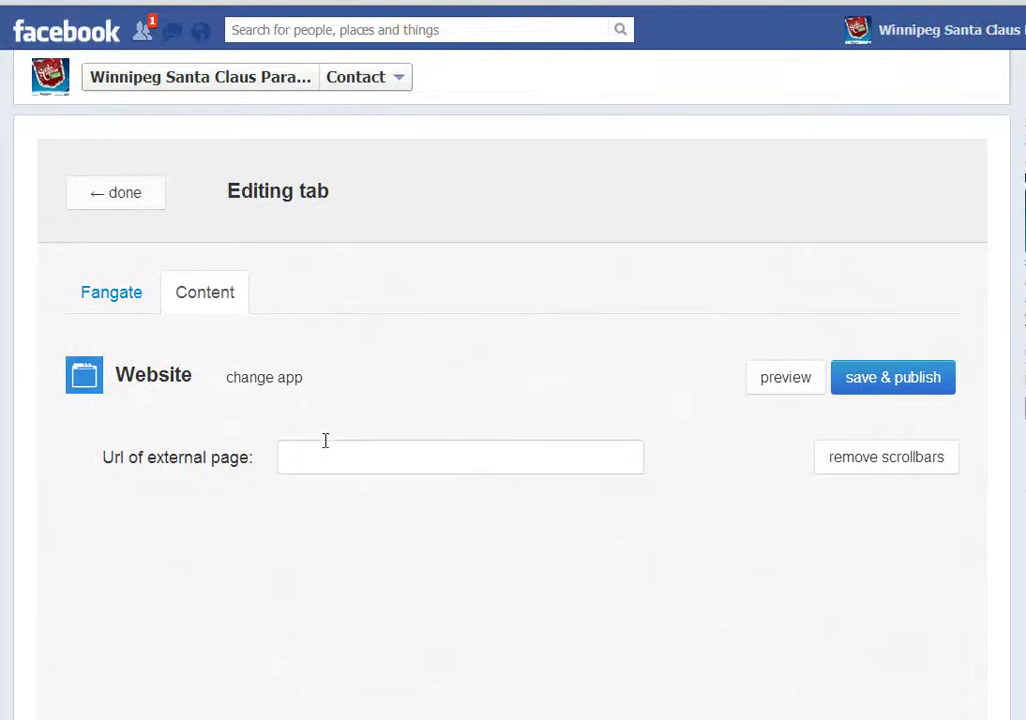
right_click(316, 455)
click(430, 553)
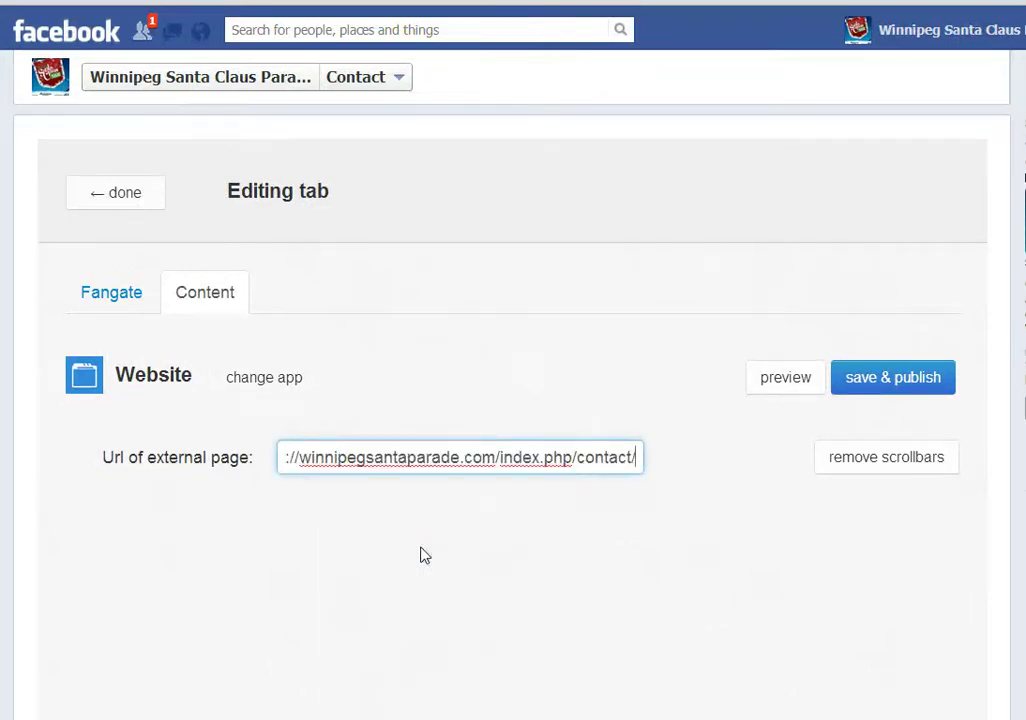
click(745, 490)
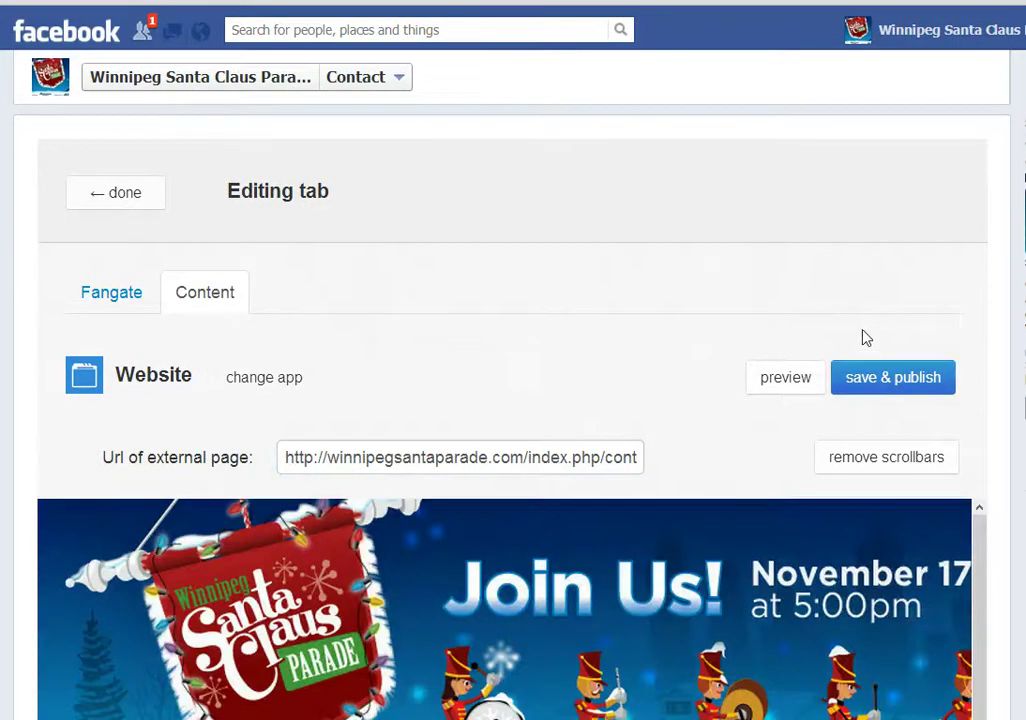
- Review the embedded contact page preview and remove its scrollbars
scroll(930, 350, down, 2)
scroll(905, 448, down, 3)
scroll(659, 414, up, 2)
scroll(644, 451, down, 2)
scroll(671, 451, down, 4)
scroll(678, 456, up, 8)
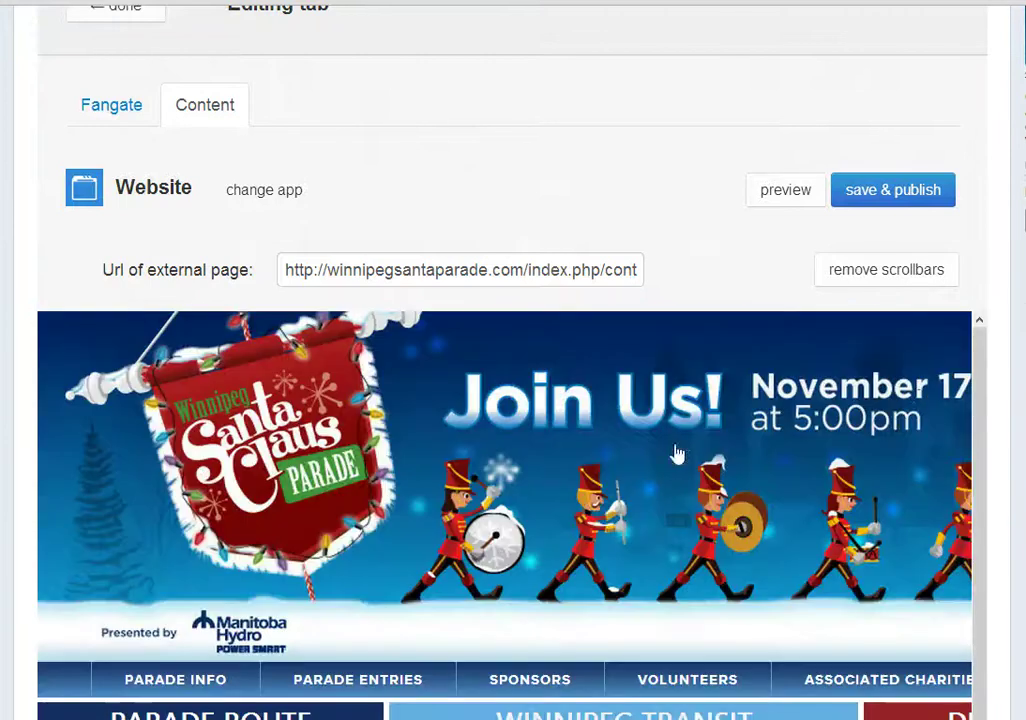
scroll(870, 530, up, 1)
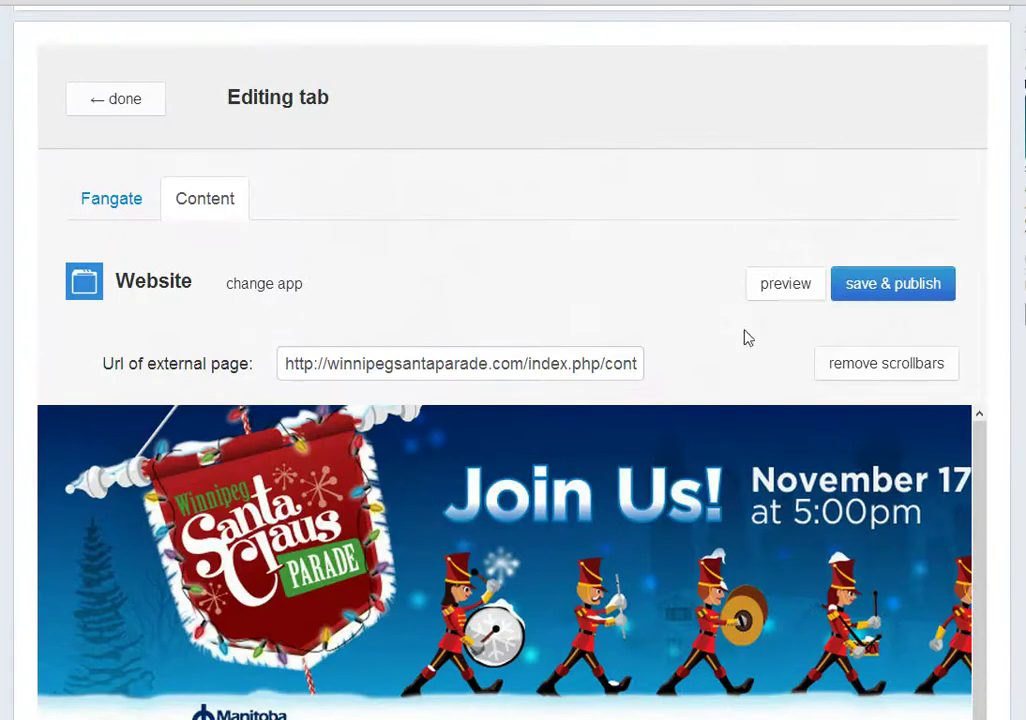
click(903, 368)
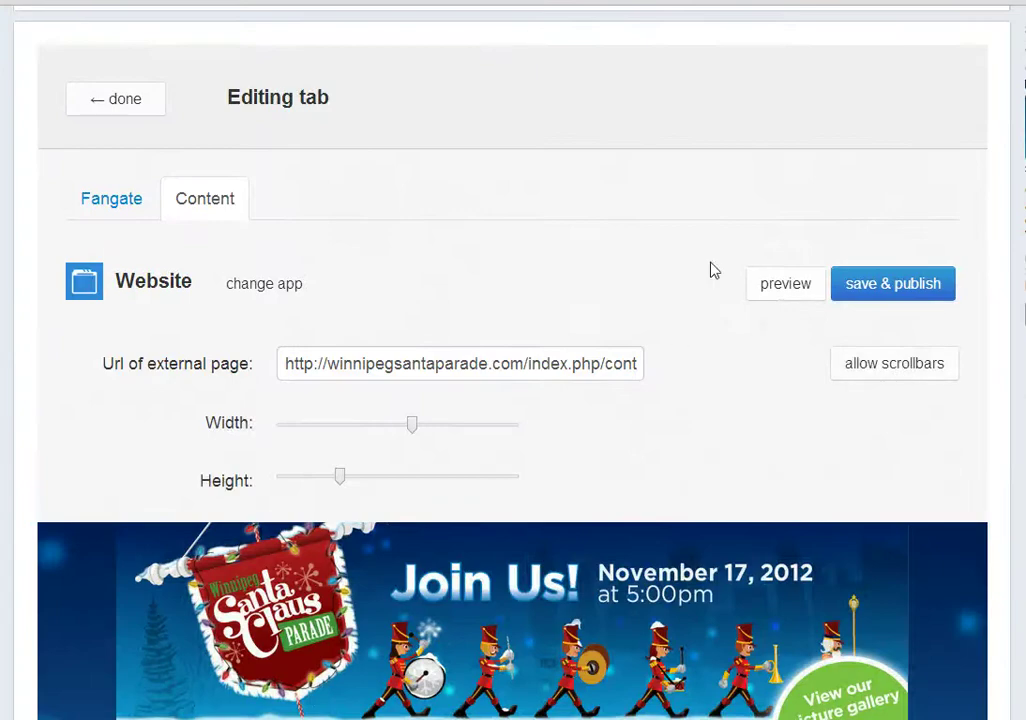
- Narrow the embed with the Width slider, save and publish, and return to the parade page
scroll(740, 220, down, 2)
scroll(755, 200, down, 1)
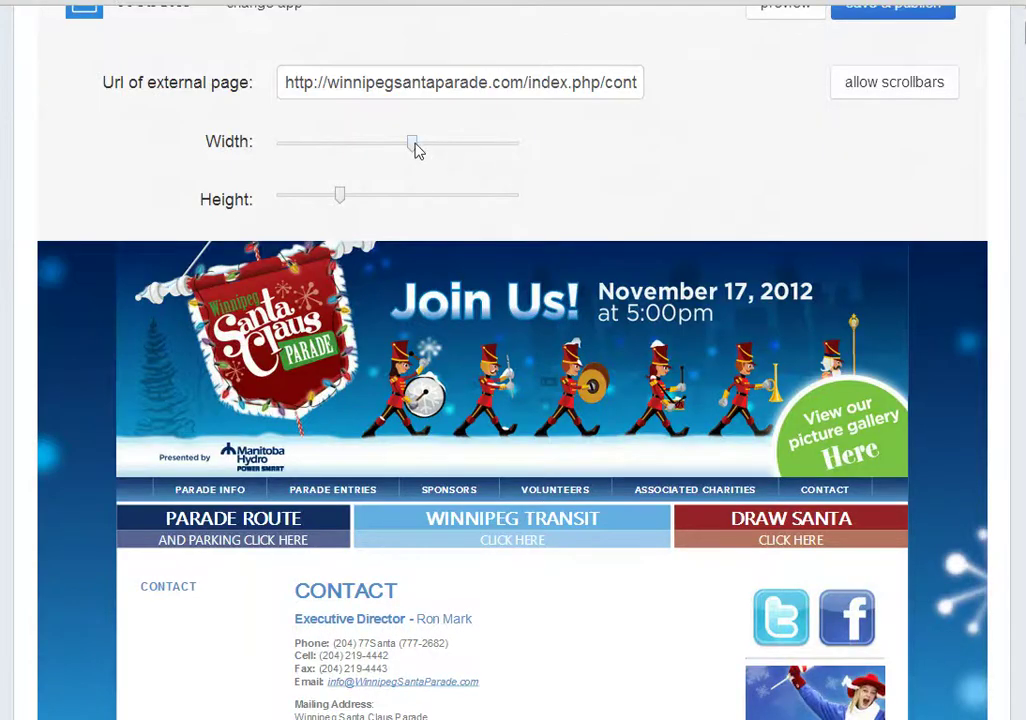
drag(403, 150, 357, 156)
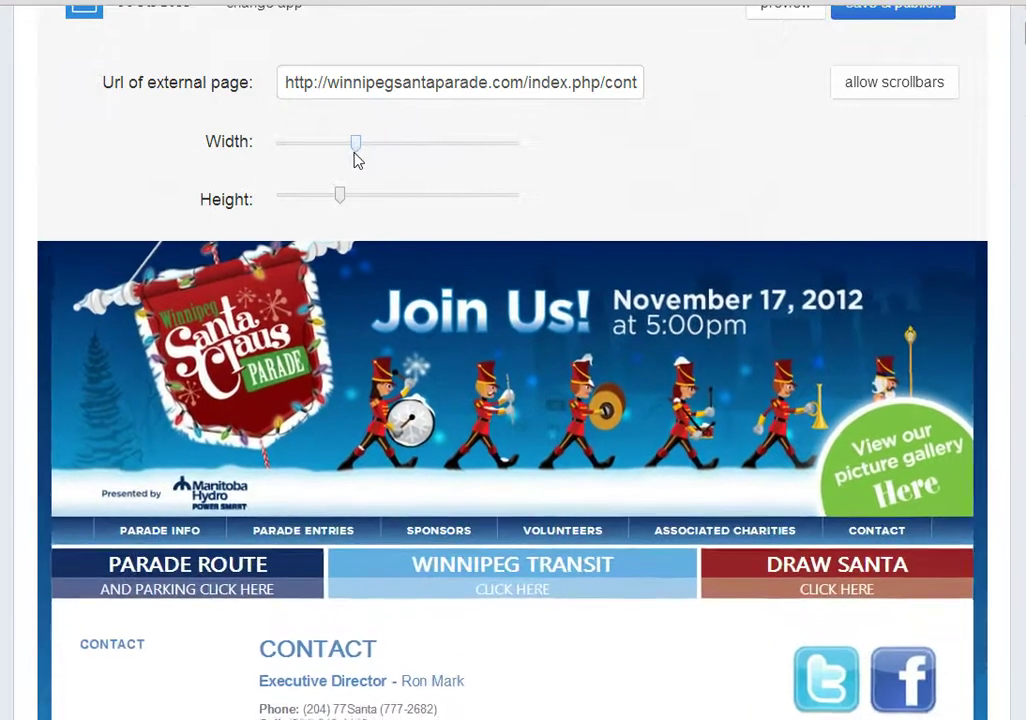
scroll(852, 188, down, 3)
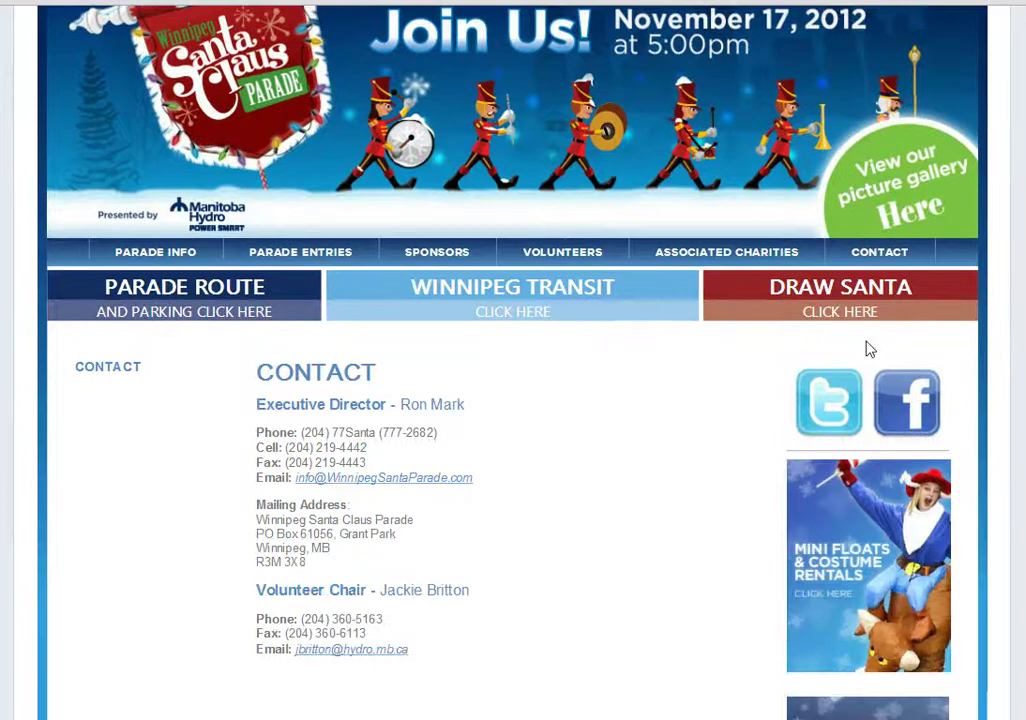
scroll(868, 486, down, 4)
scroll(848, 587, up, 4)
scroll(848, 587, up, 5)
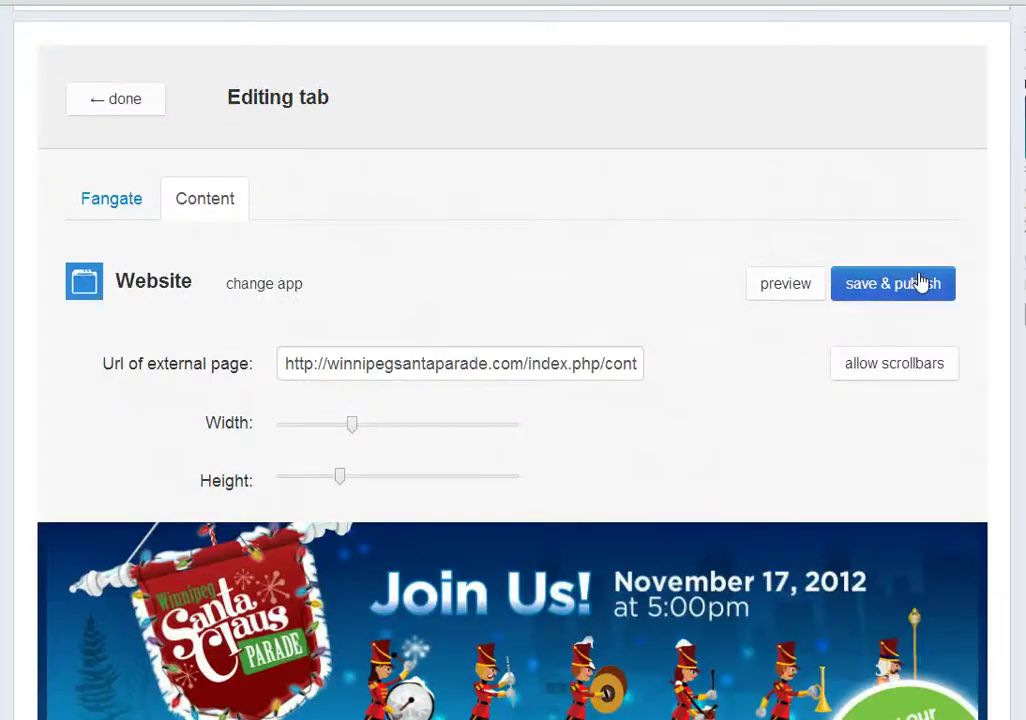
click(916, 285)
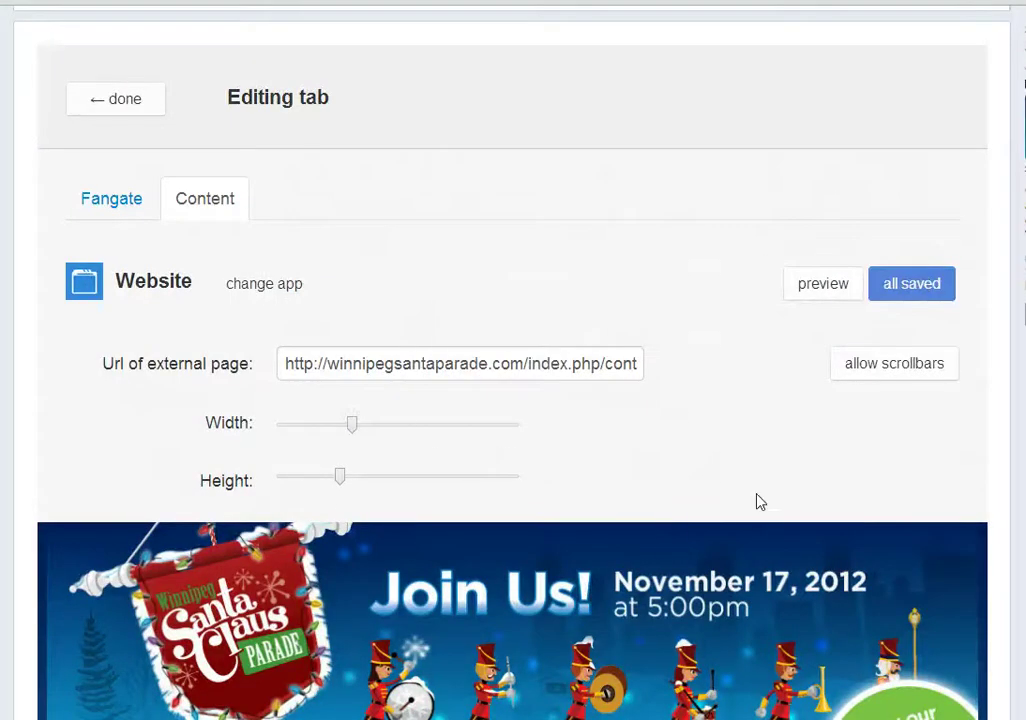
scroll(742, 409, up, 1)
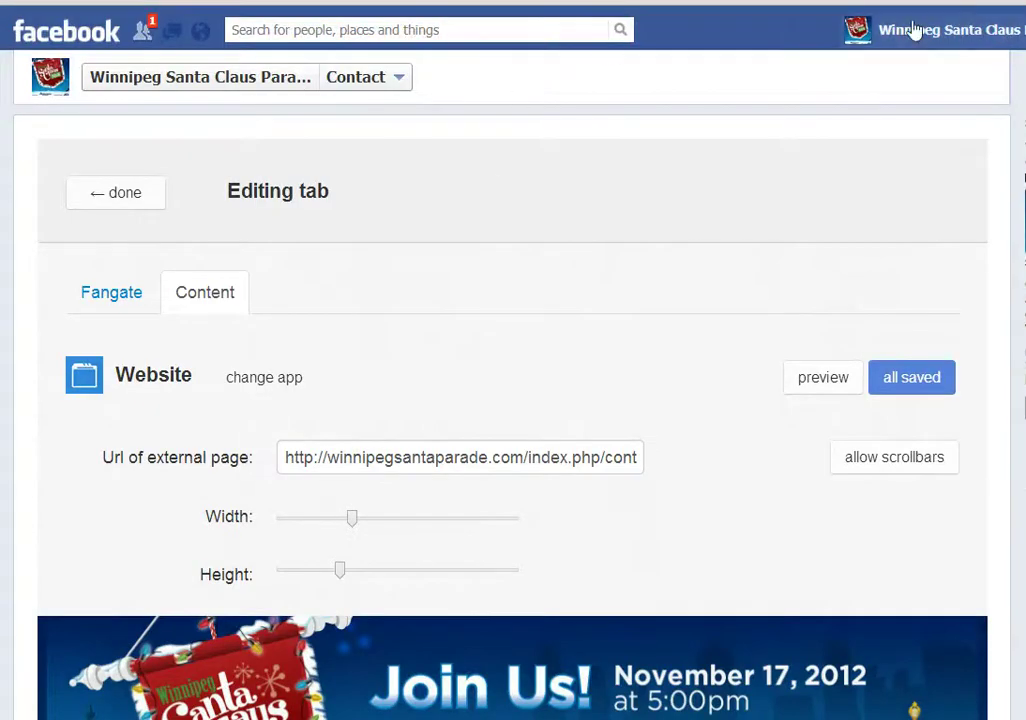
click(913, 30)
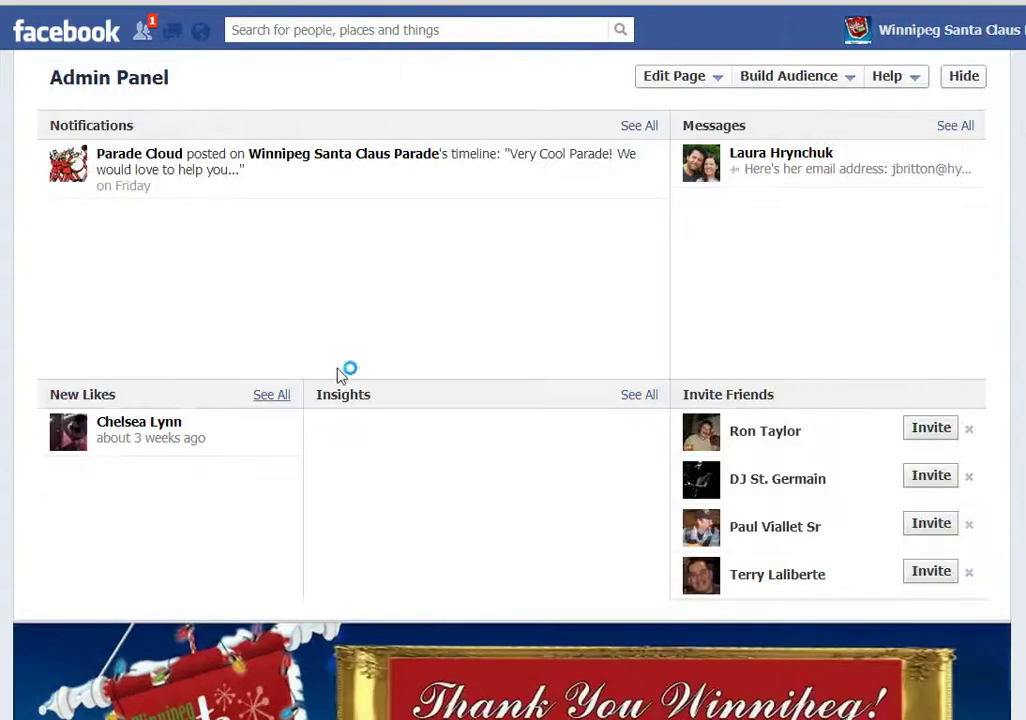
- Hide the Admin Panel, open the Contact tab and view it in visitor mode
click(975, 80)
scroll(960, 229, down, 6)
click(1000, 234)
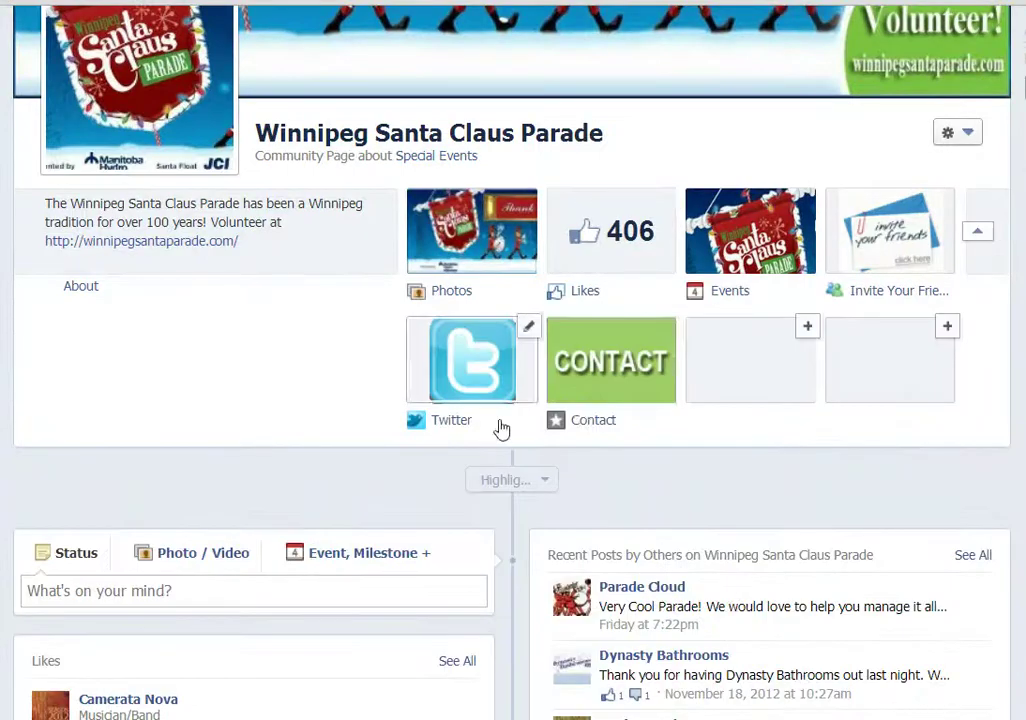
click(579, 398)
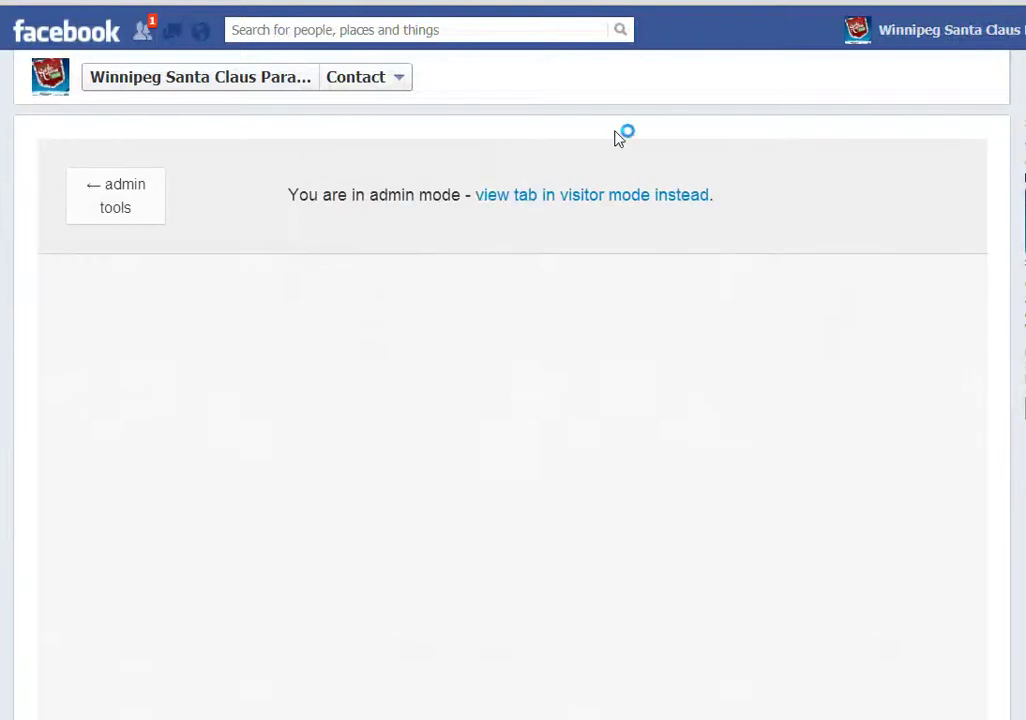
click(545, 200)
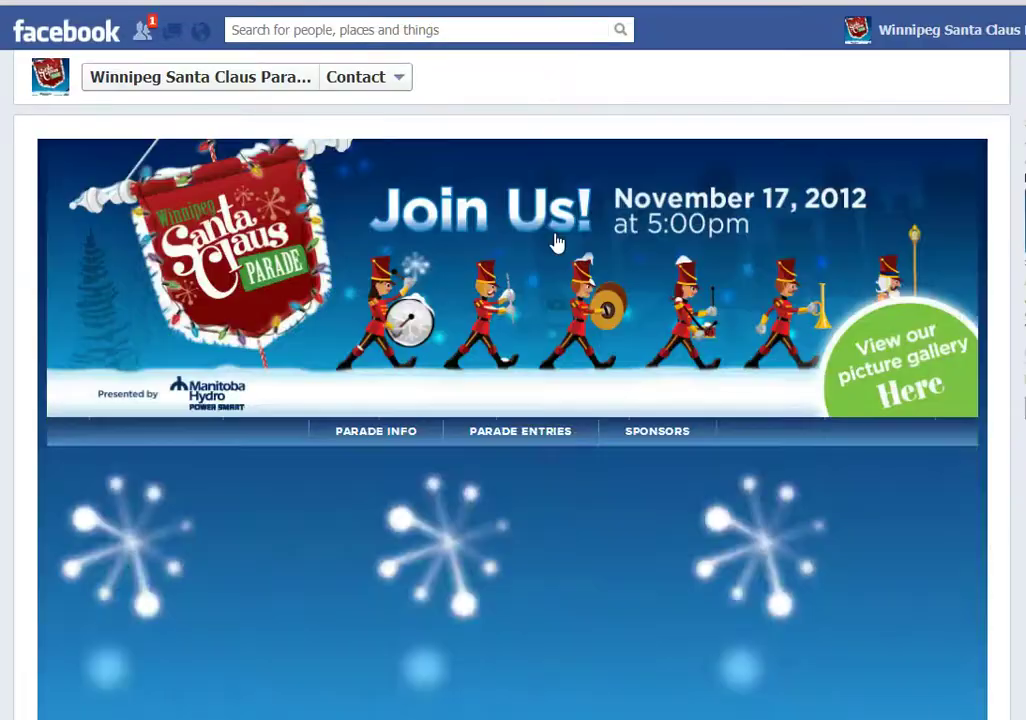
scroll(600, 290, down, 3)
scroll(907, 335, down, 3)
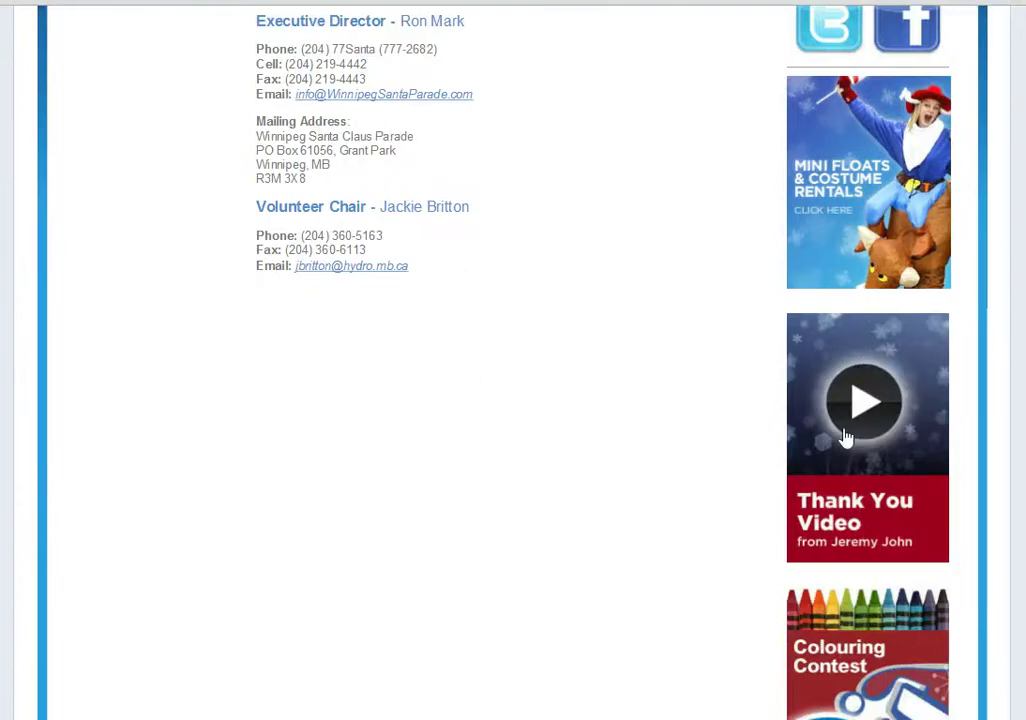
scroll(758, 327, up, 6)
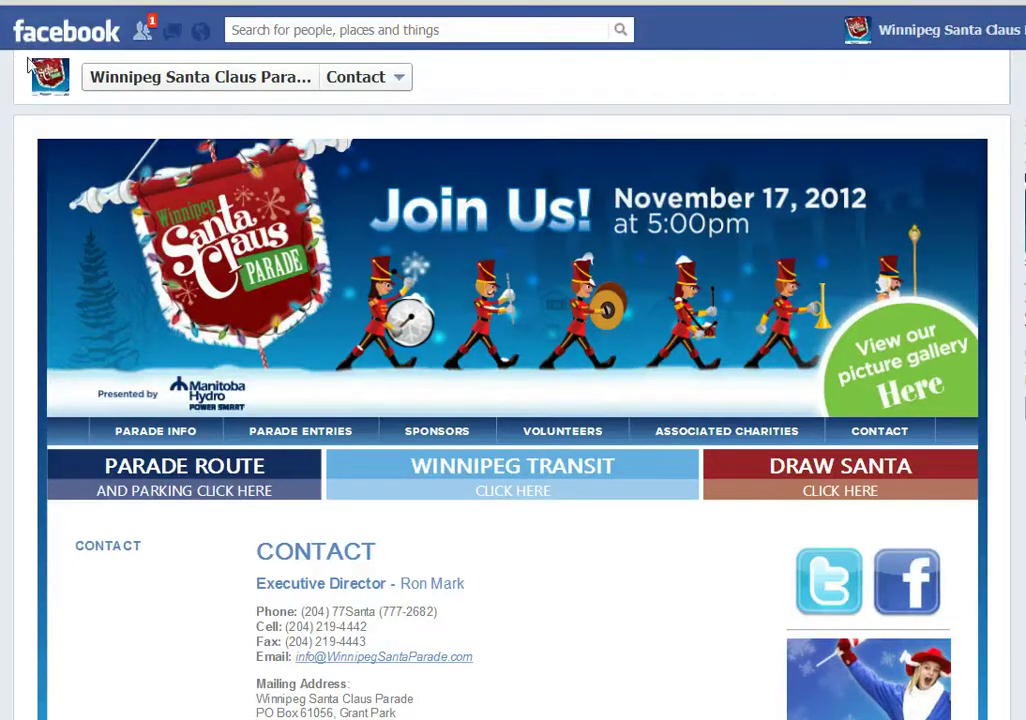